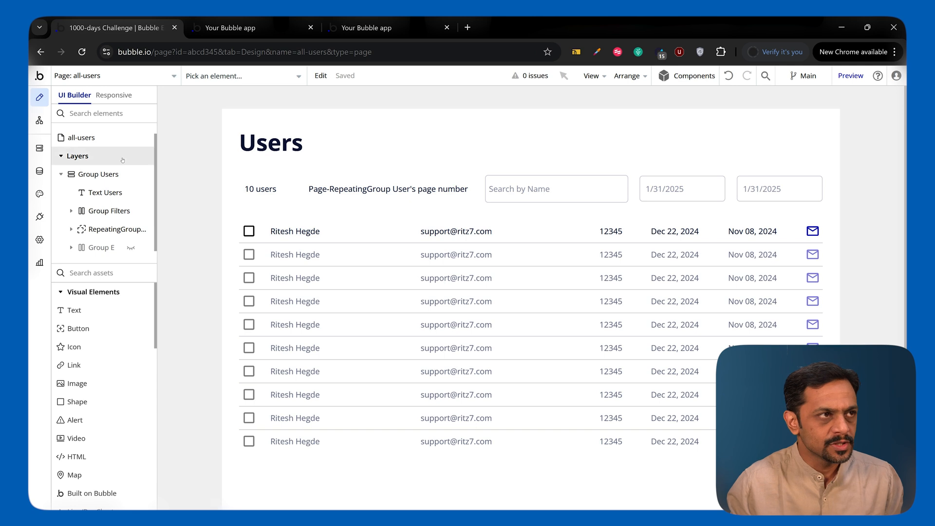
- Examine the fields of the User, User_Project, User_Task and User_Team data types in the app's database
left_click(41, 172)
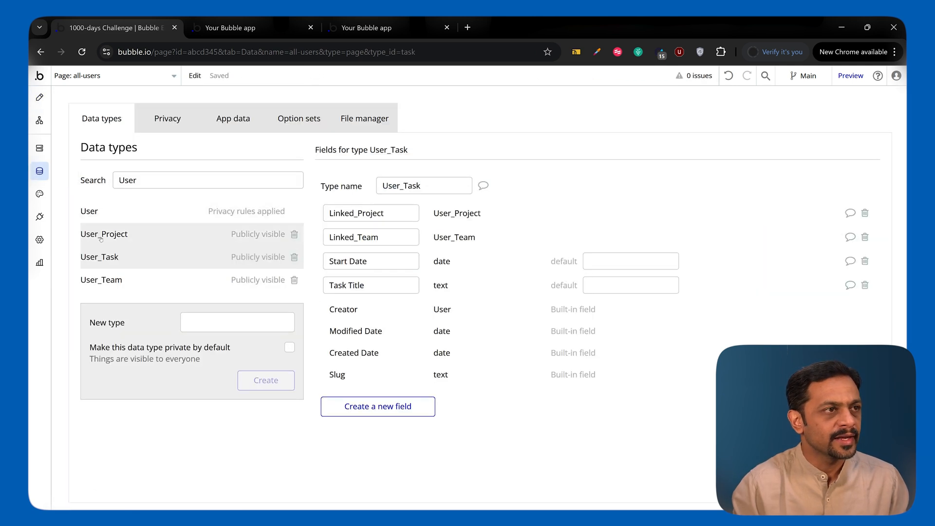
left_click(99, 282)
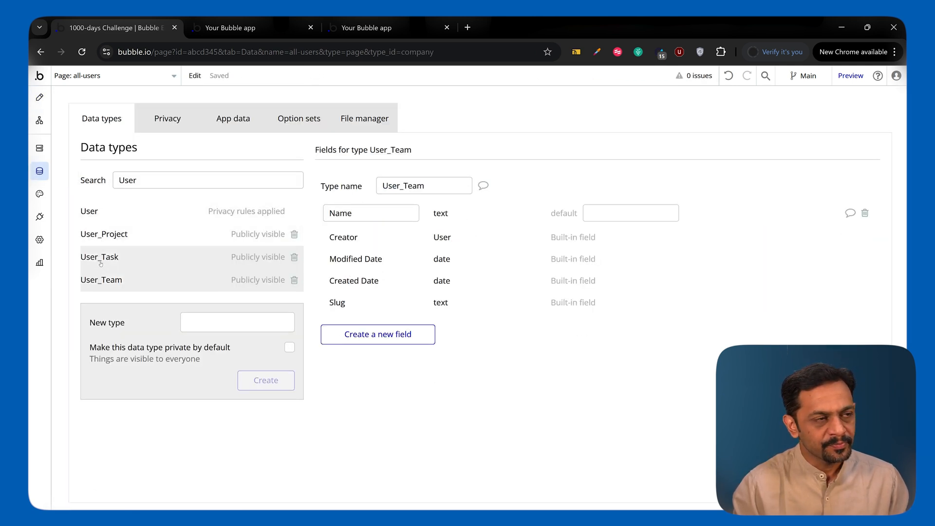
left_click(101, 259)
left_click(107, 237)
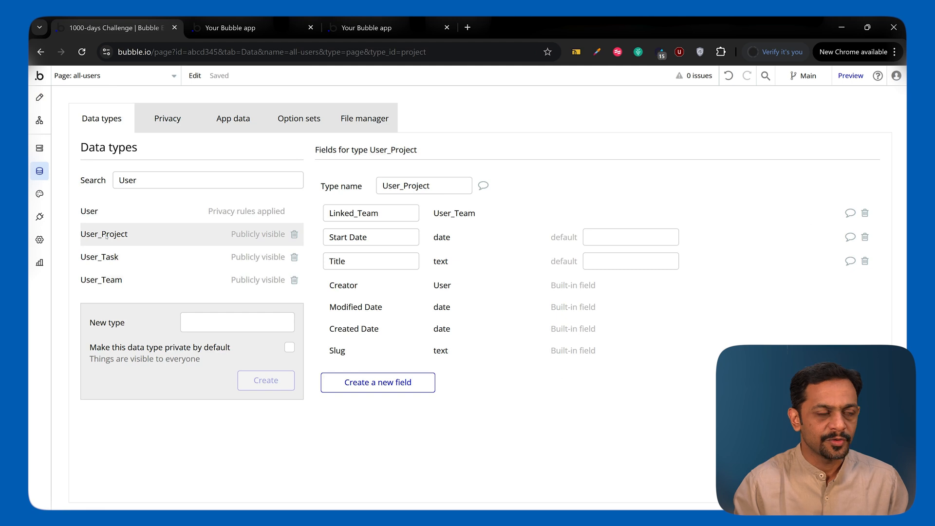
left_click(104, 216)
left_click(112, 281)
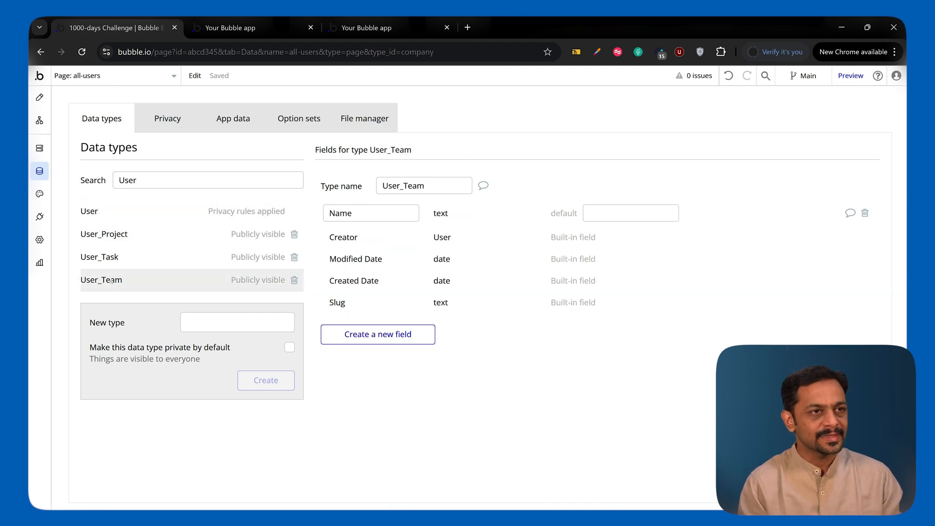
left_click(87, 219)
left_click(100, 237)
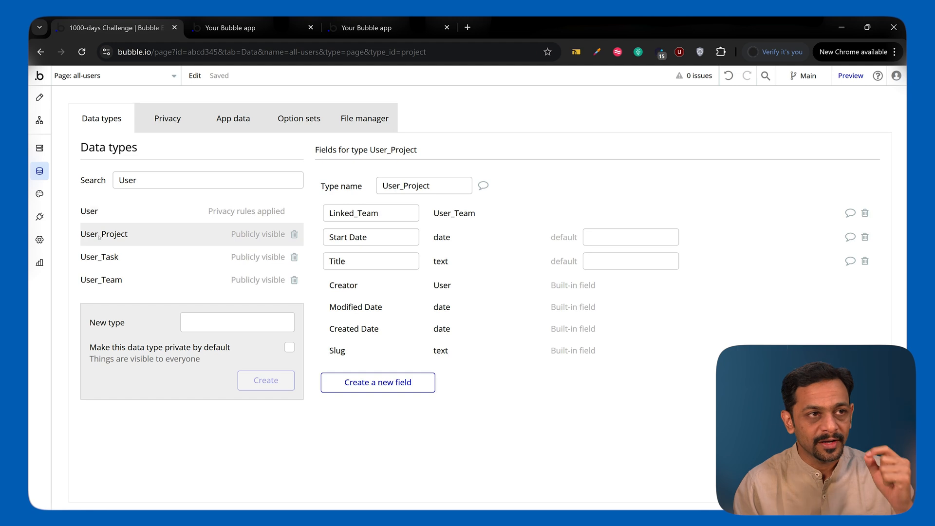
left_click(107, 259)
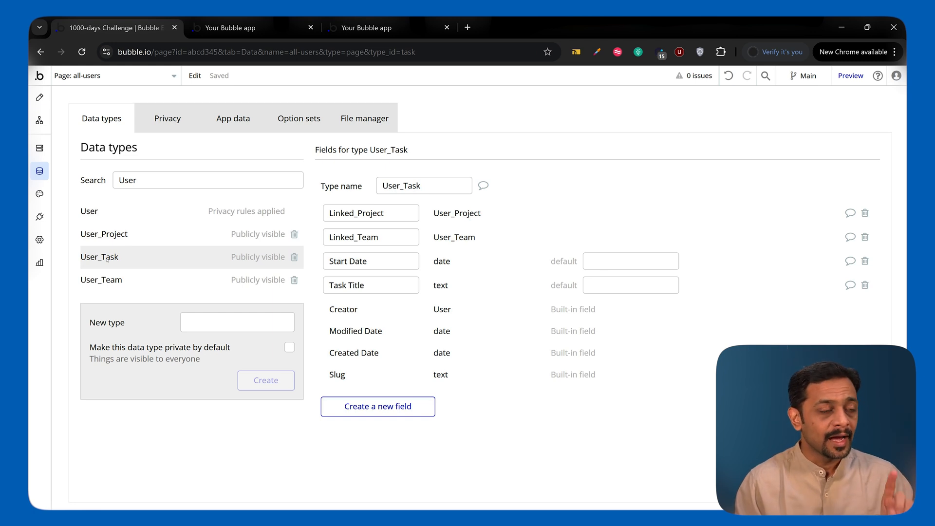
left_click(94, 211)
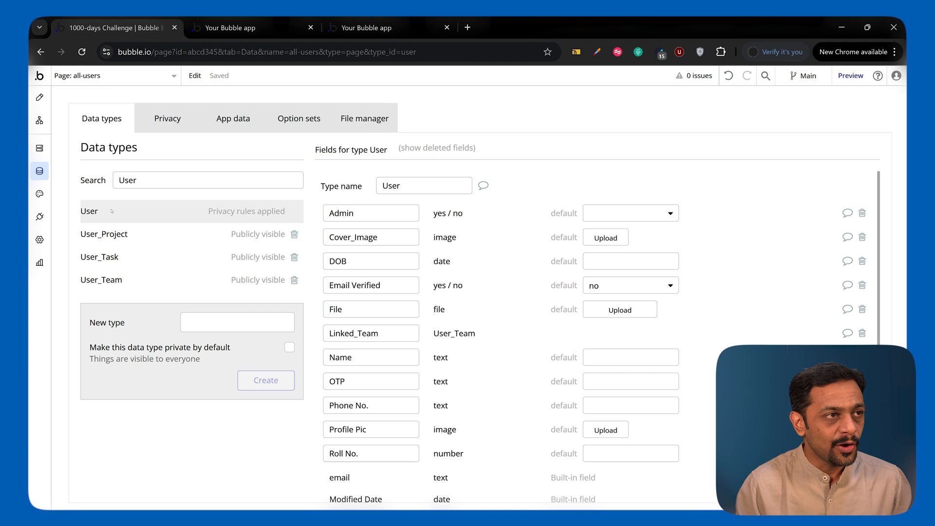
- Switch the editor to the project page and return to the All Users app data
left_click(232, 119)
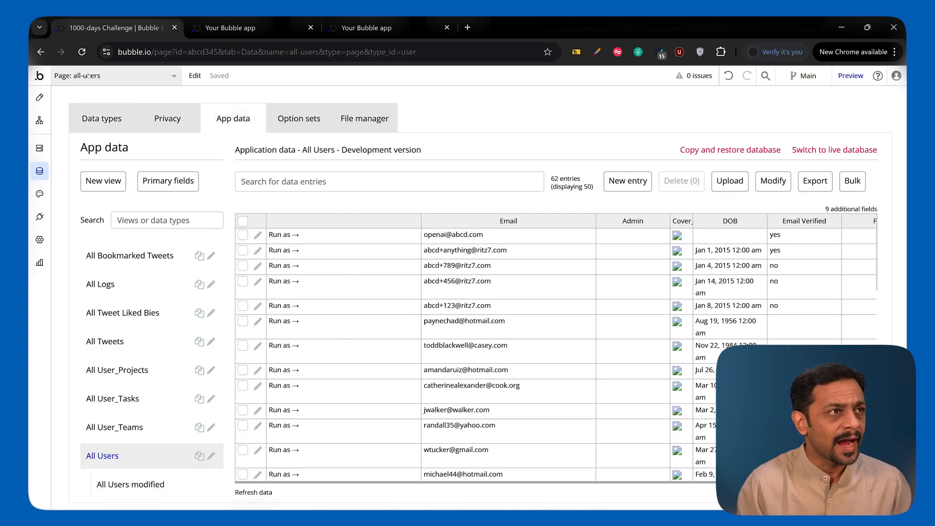
left_click(103, 77)
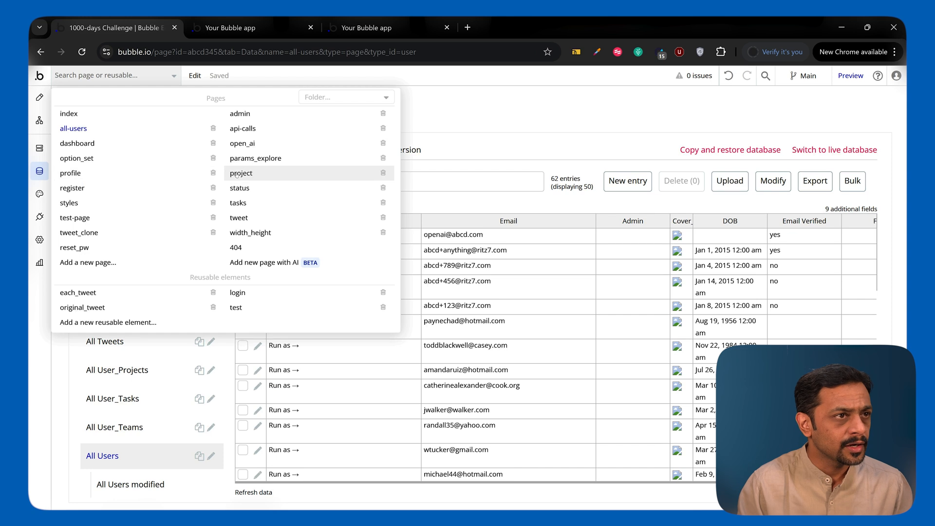
left_click(251, 173)
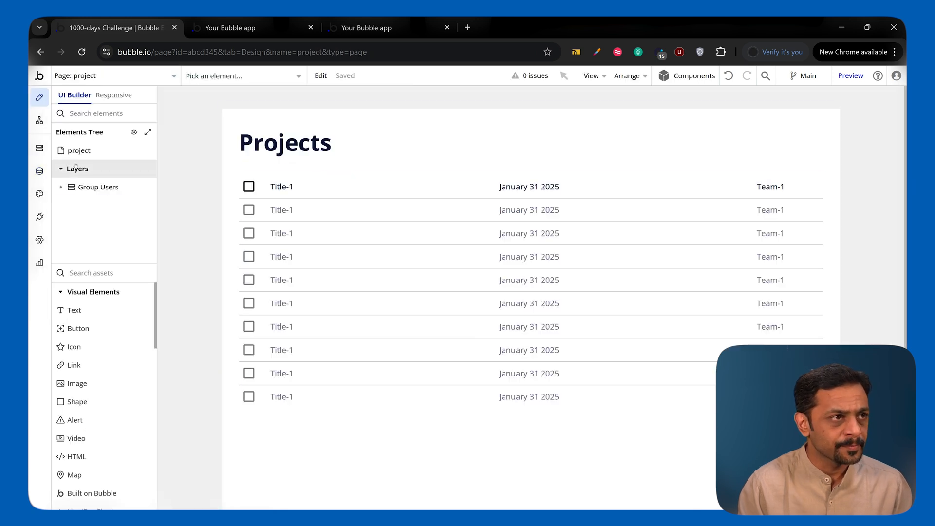
left_click(51, 176)
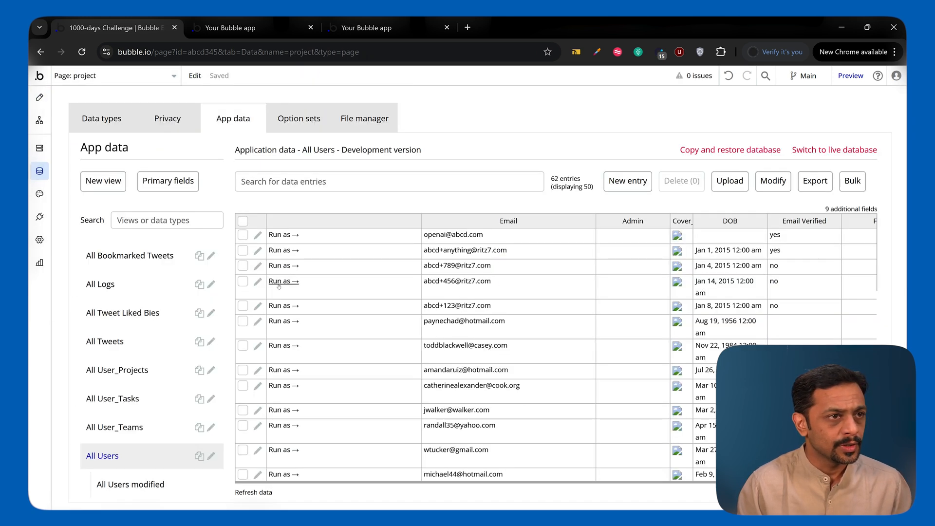
- Close the extra preview and page through the project list in the running app's Projects page
key("ctrl+3")
key("ctrl+w")
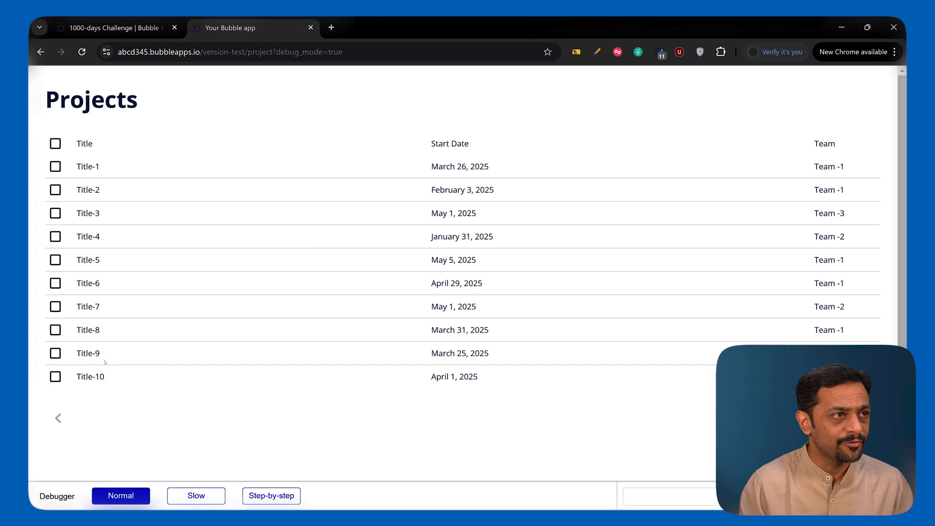
left_click(867, 418)
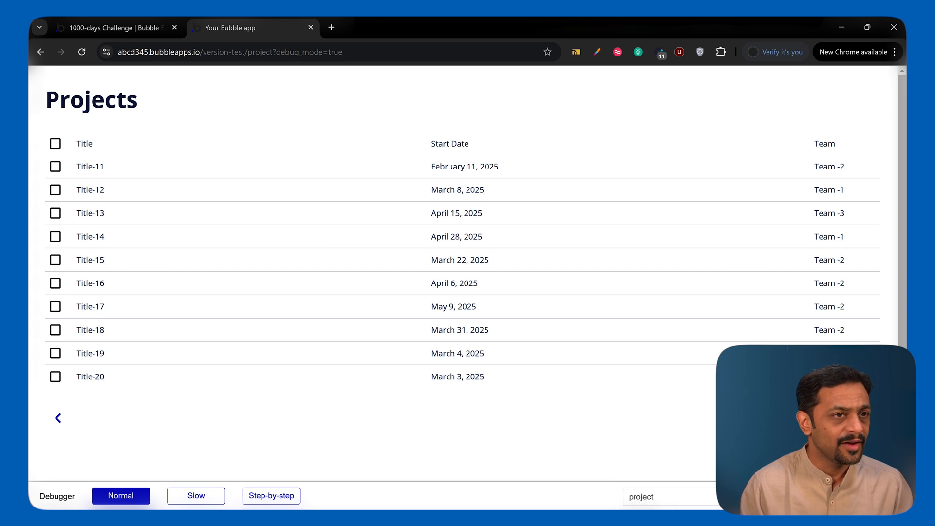
scroll(103, 388, "down", 3)
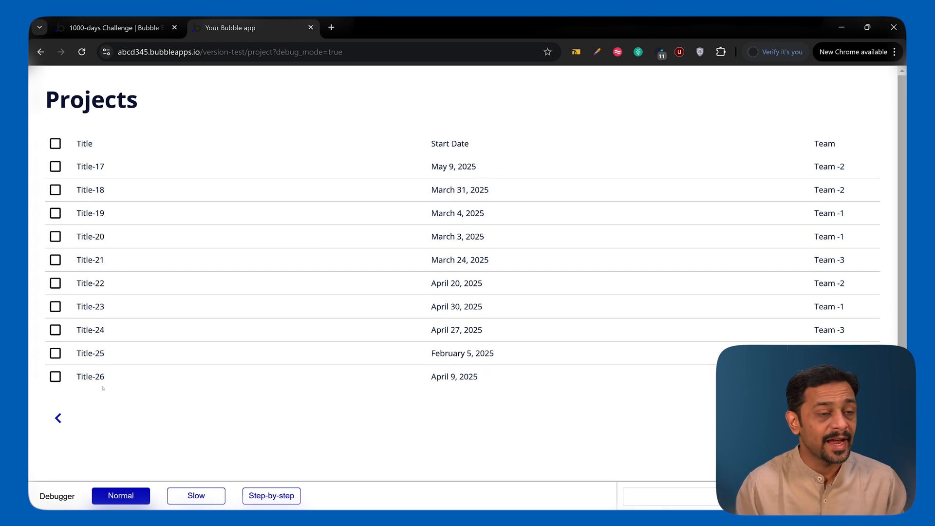
- Browse the All Users entries in the Bubble editor and compare them with the Projects page preview
left_click(106, 30)
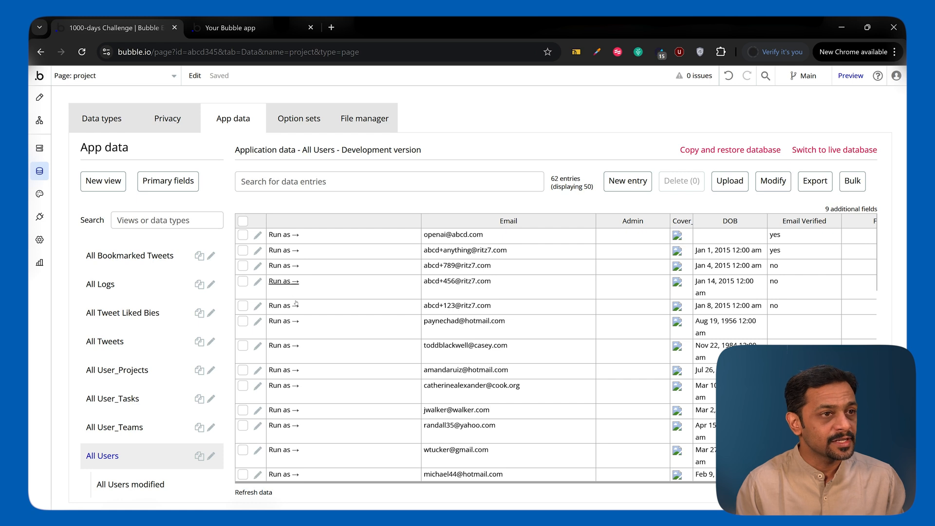
scroll(295, 303, "down", 3)
scroll(296, 303, "down", 3)
key("ctrl+Tab")
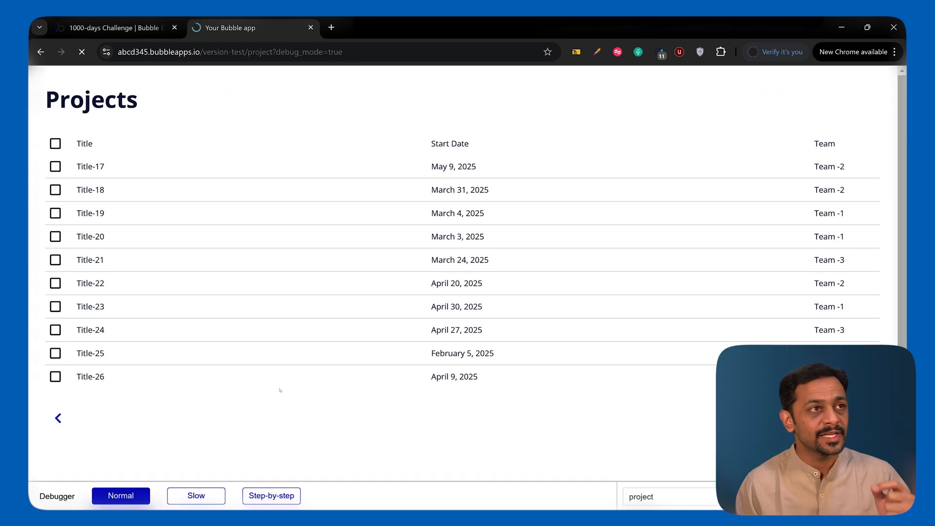
key("ctrl+Tab")
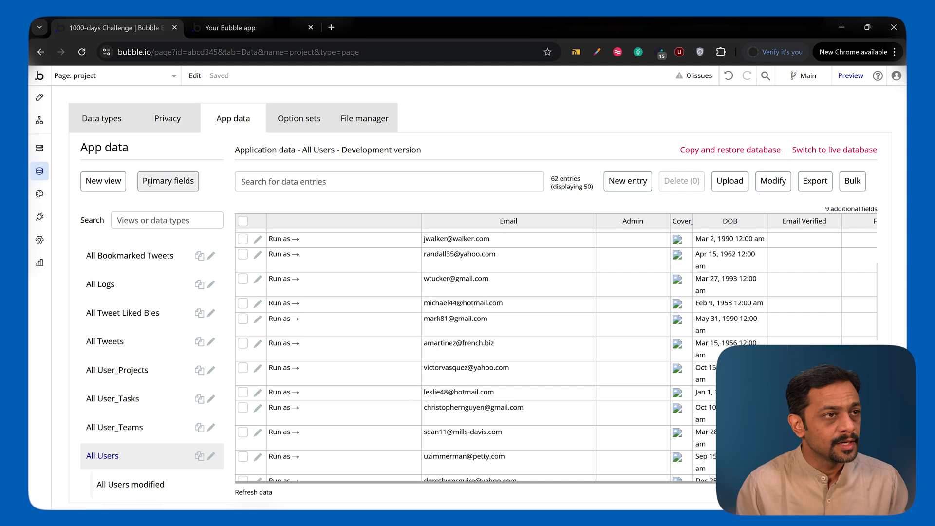
- Compare the fields of the User and User_Team data types
left_click(105, 126)
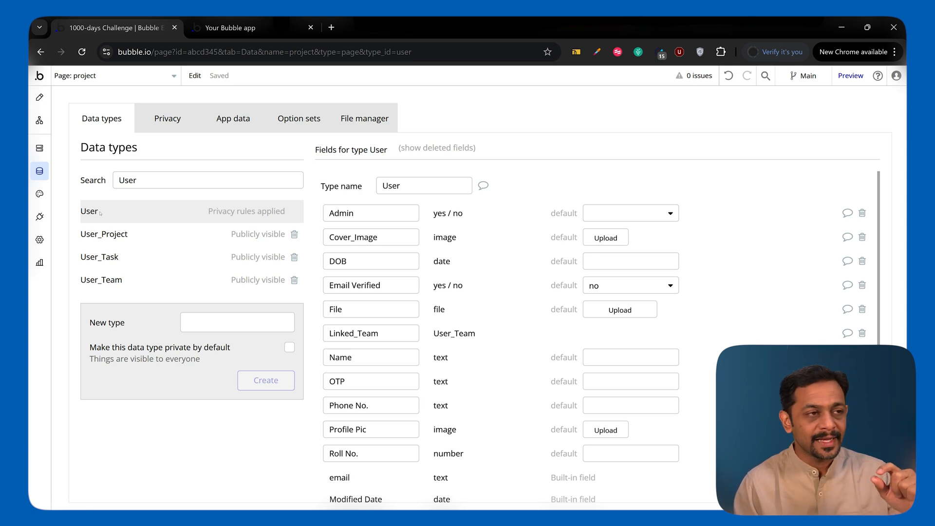
left_click(104, 283)
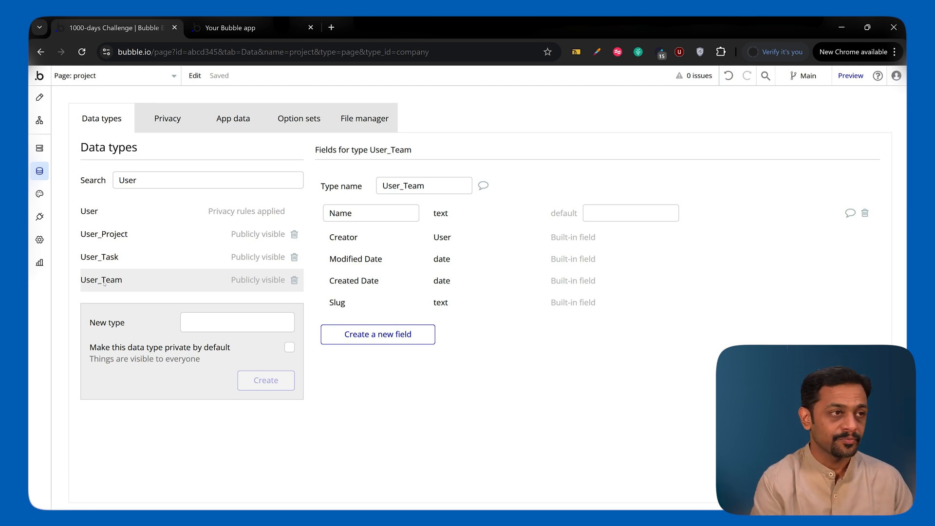
left_click(91, 212)
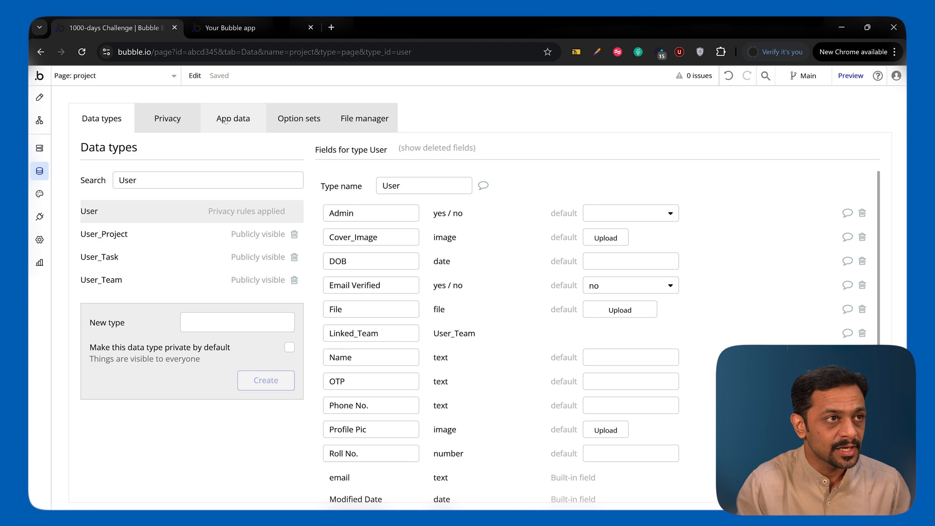
- Open the All Users app data and check which fields its view displays, including Linked_Team
left_click(224, 122)
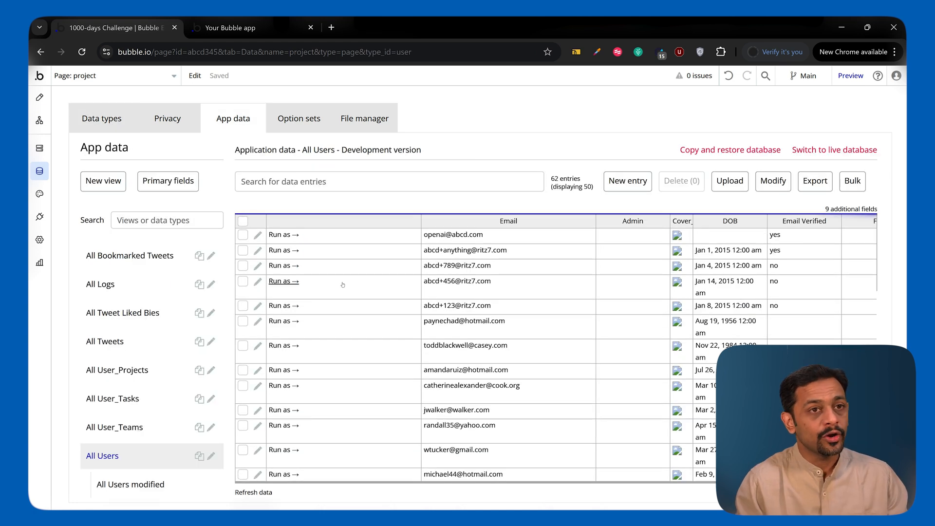
left_click(853, 209)
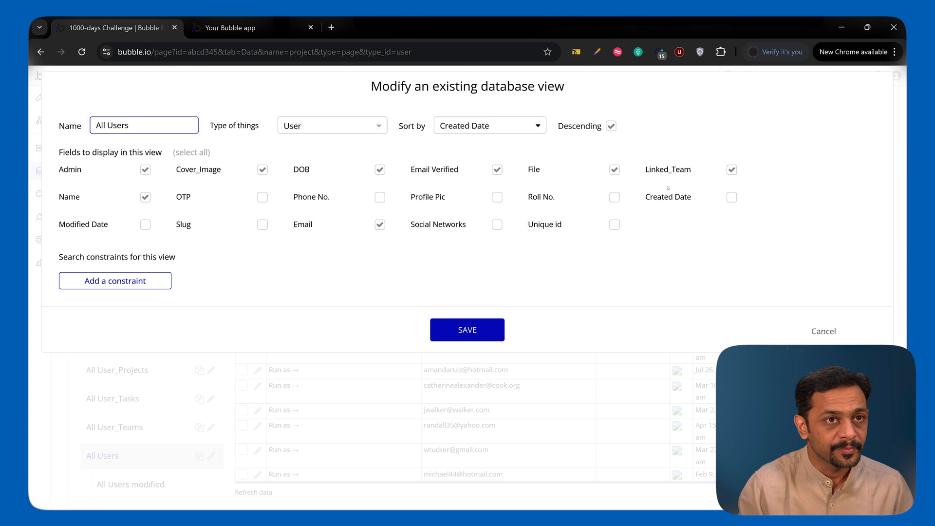
left_click(467, 330)
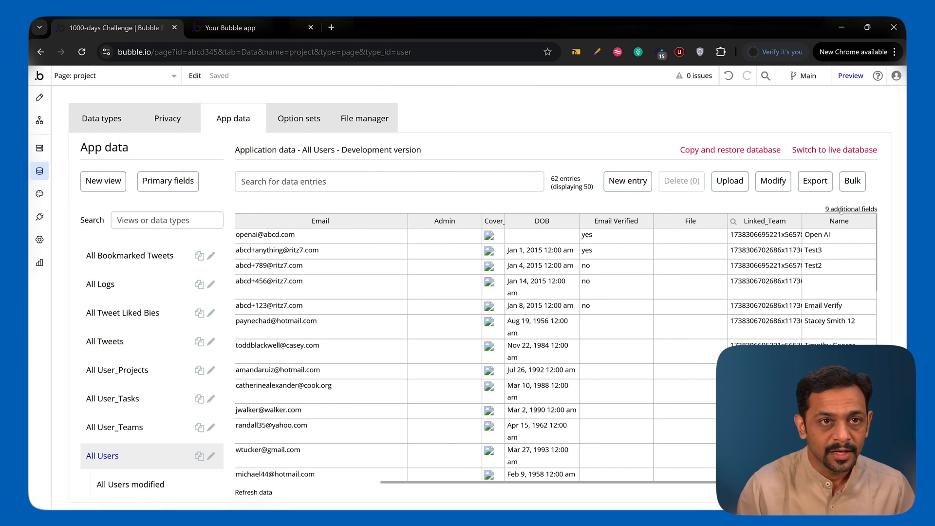
- Through a Linked_Team search constraint on the All Users view, set User_Team's primary display field to Name, save it, and check the Linked_Team column
left_click(211, 456)
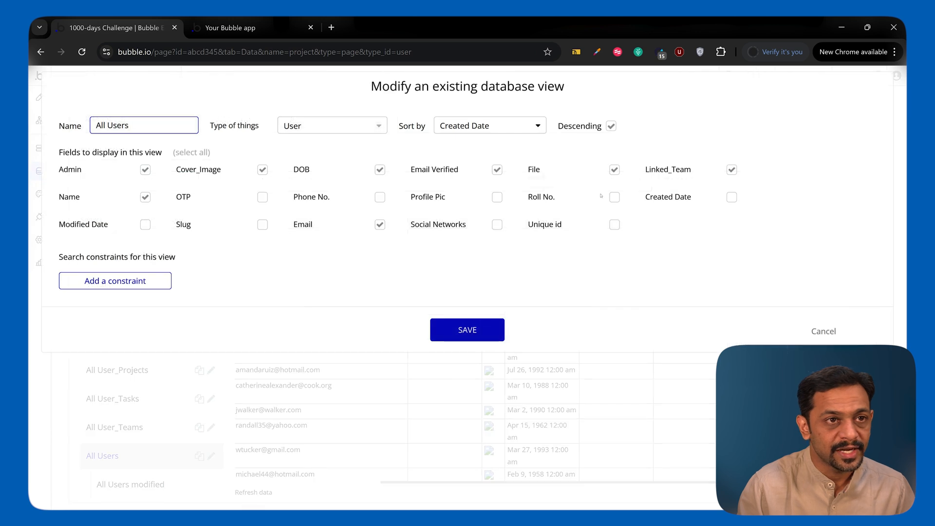
left_click(115, 280)
left_click(196, 296)
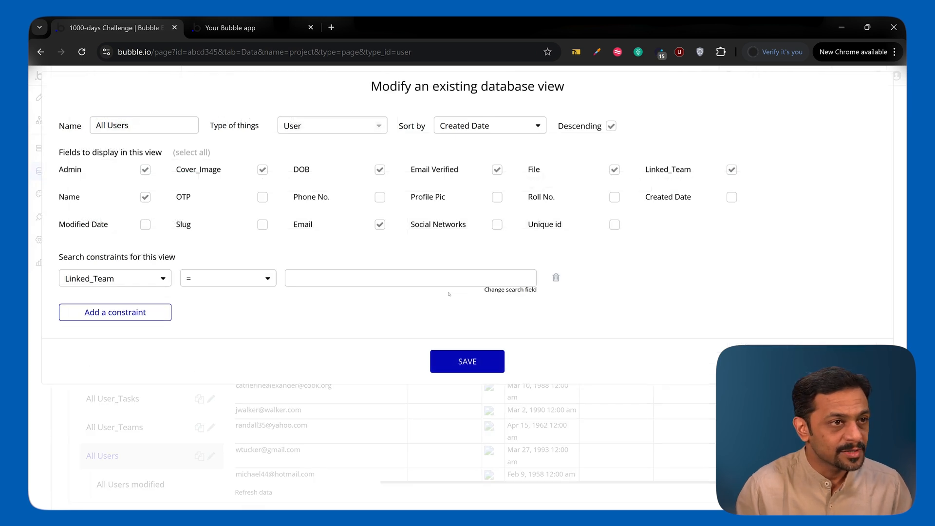
left_click(496, 290)
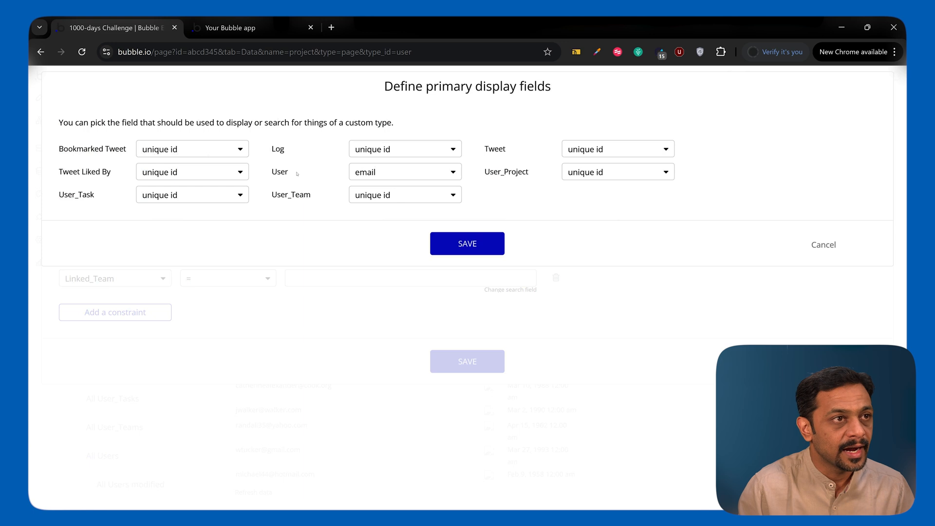
left_click(371, 195)
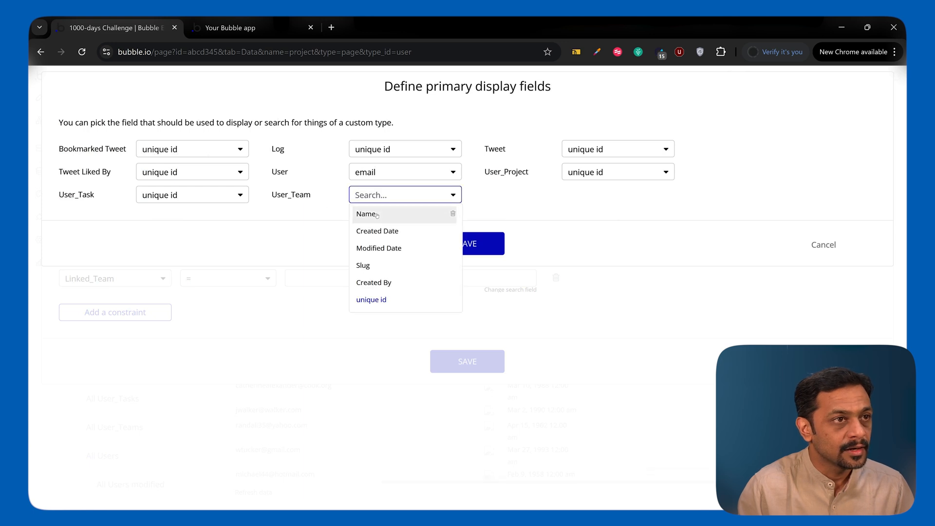
left_click(370, 215)
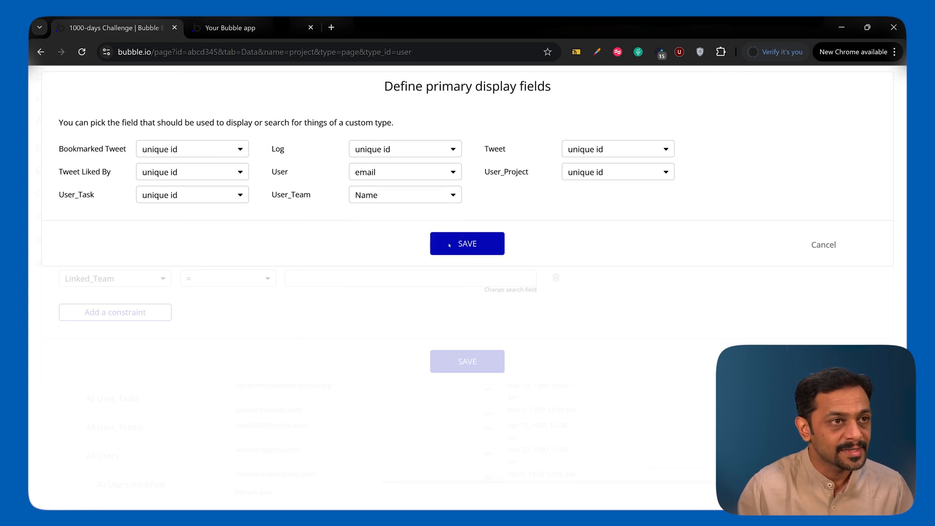
left_click(467, 243)
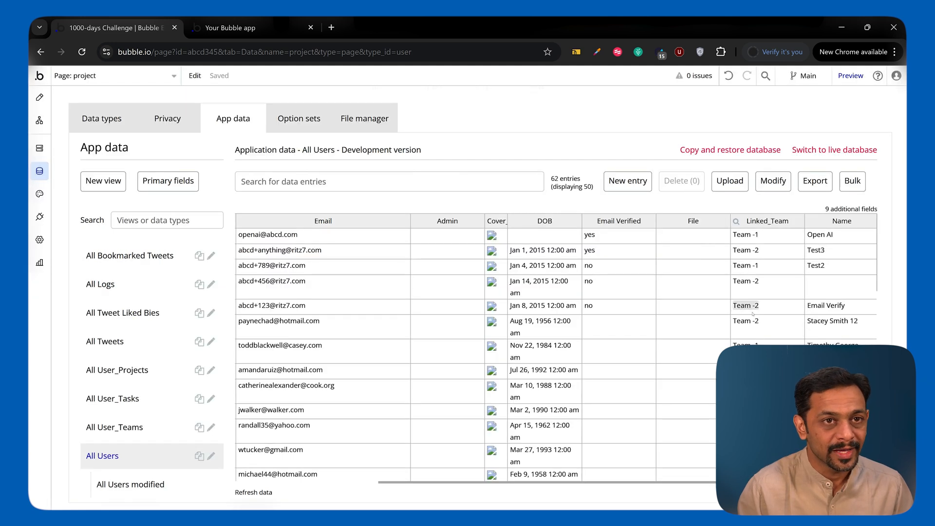
scroll(754, 318, "down", 3)
scroll(754, 319, "down", 6)
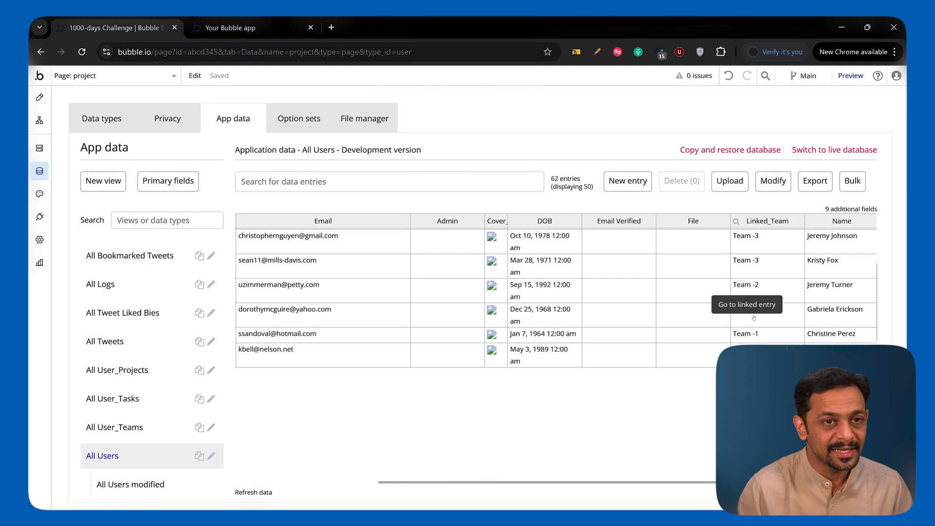
scroll(754, 318, "up", 7)
scroll(555, 302, "up", 5)
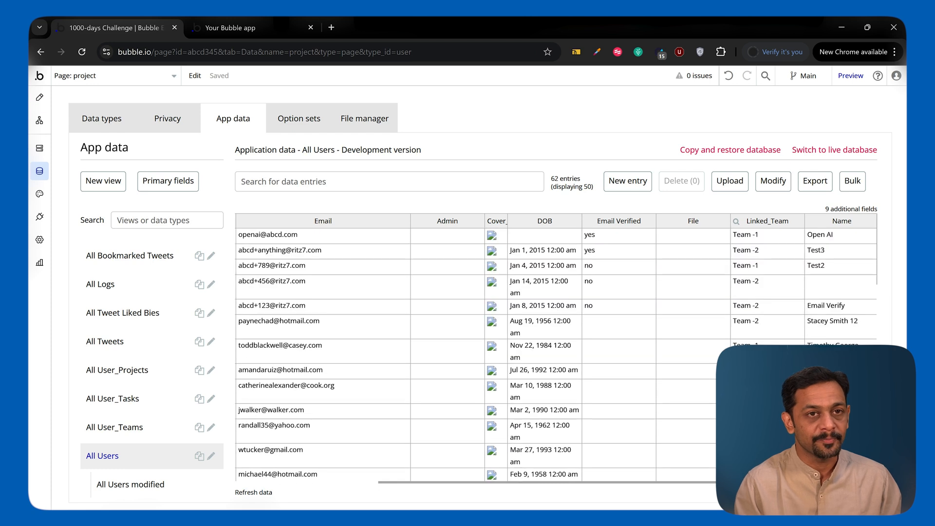
- Create a privacy rule named Team for the User_Project data type
left_click(101, 118)
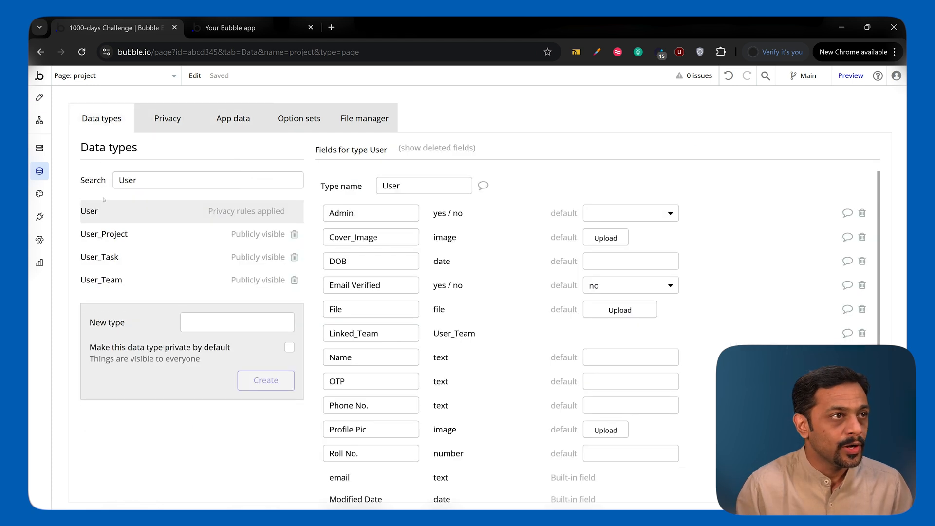
left_click(106, 237)
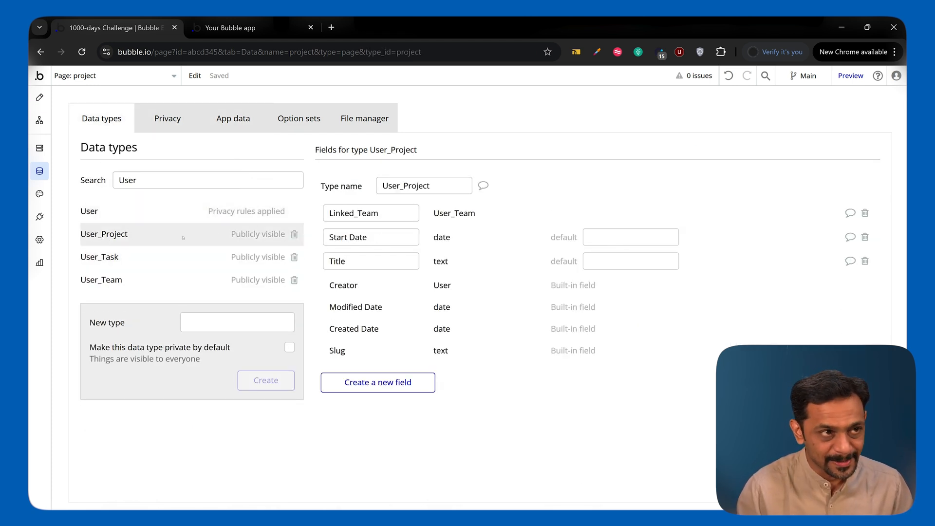
left_click(244, 234)
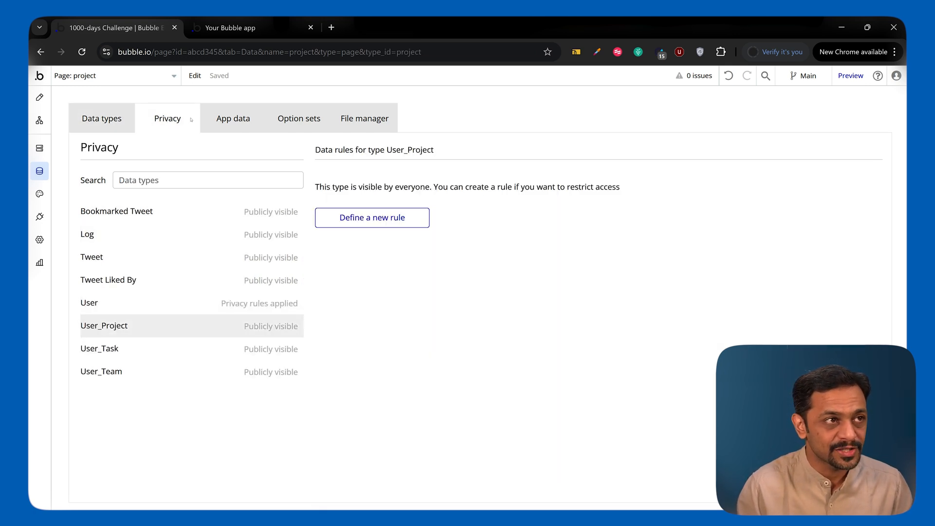
left_click(380, 219)
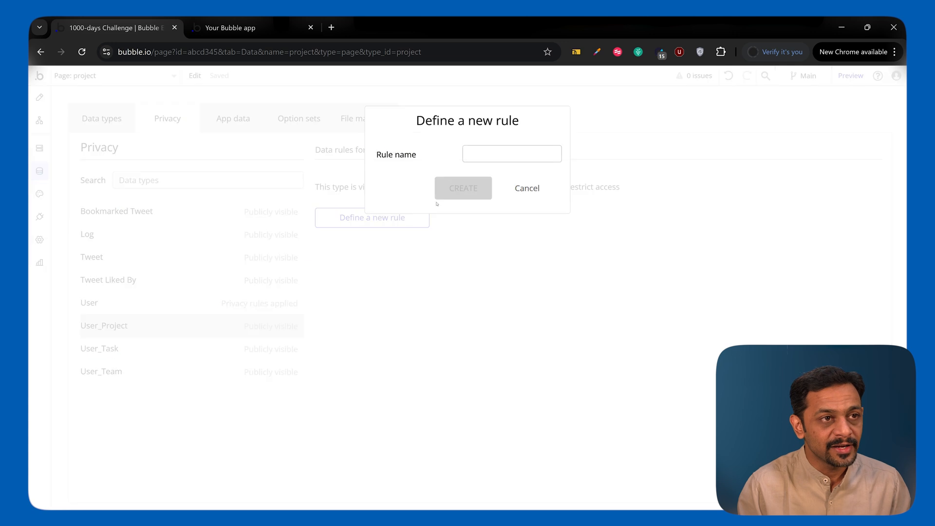
left_click(485, 156)
type("Team")
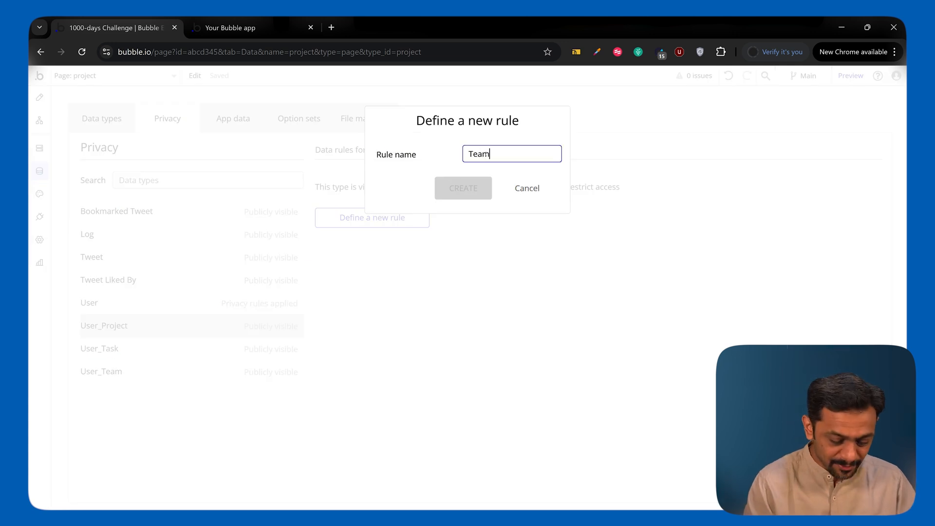
left_click(451, 191)
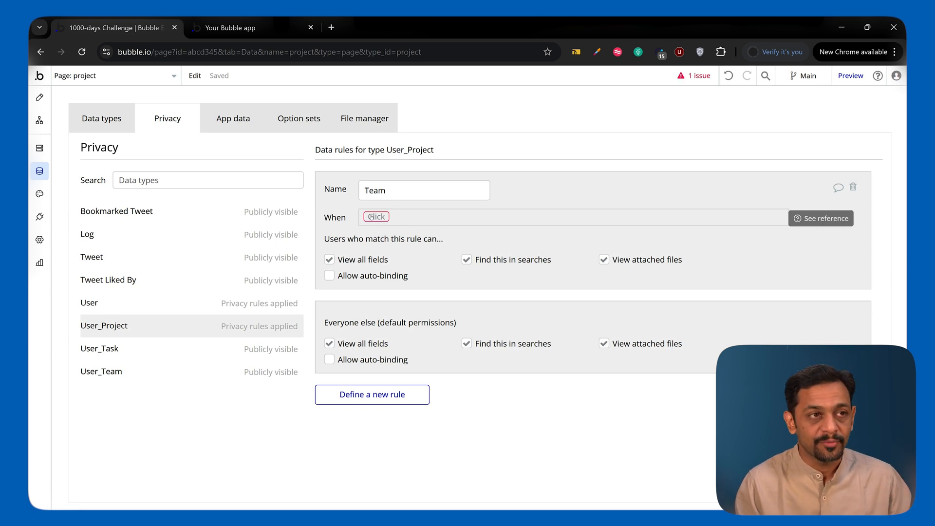
- Set the User_Project Team rule's condition to This User_Project's Linked_Team is Current User's Linked_Team
left_click(371, 217)
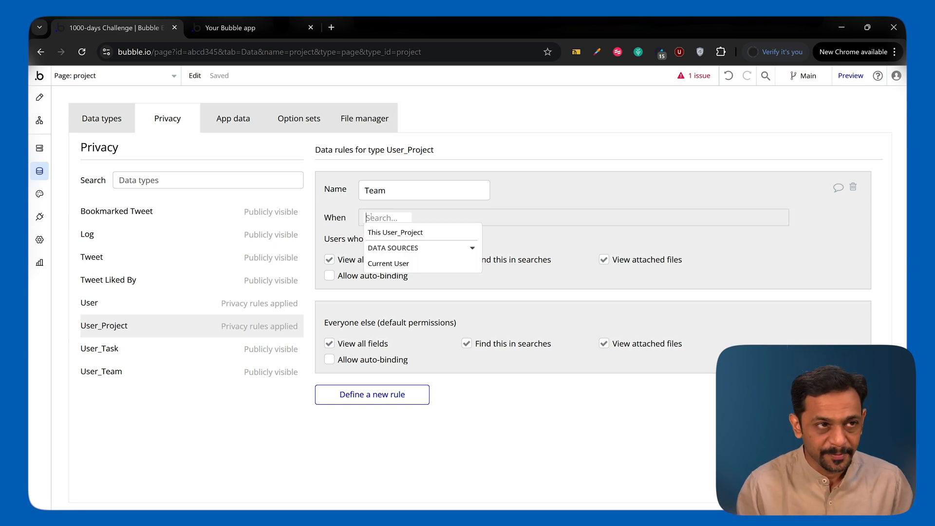
left_click(390, 232)
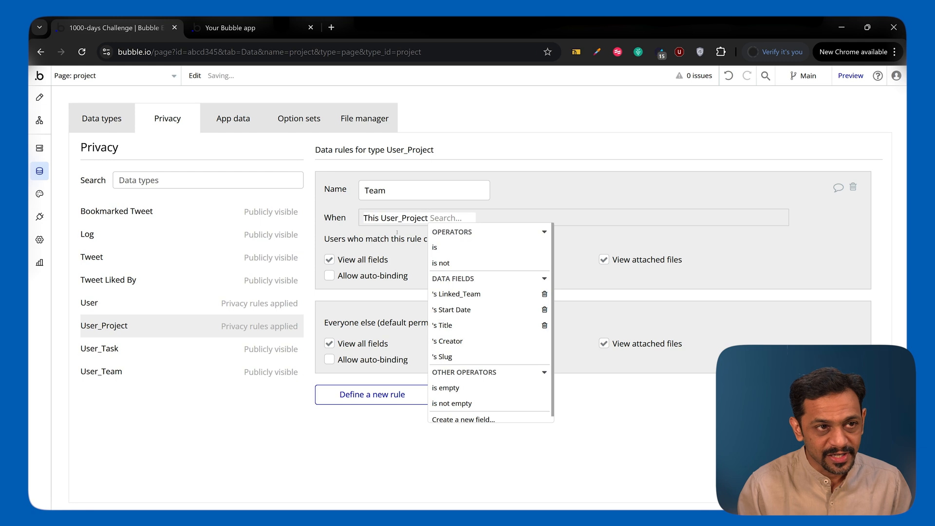
left_click(455, 294)
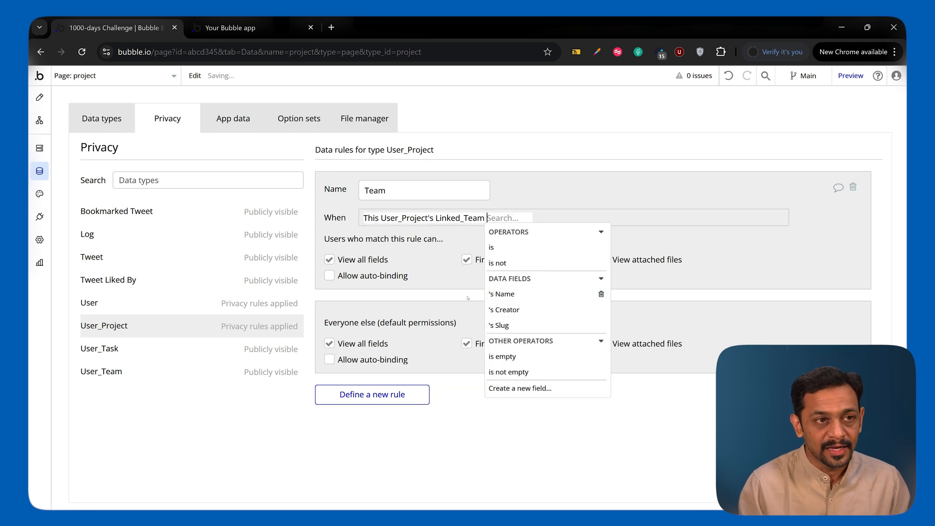
left_click(492, 248)
left_click(504, 262)
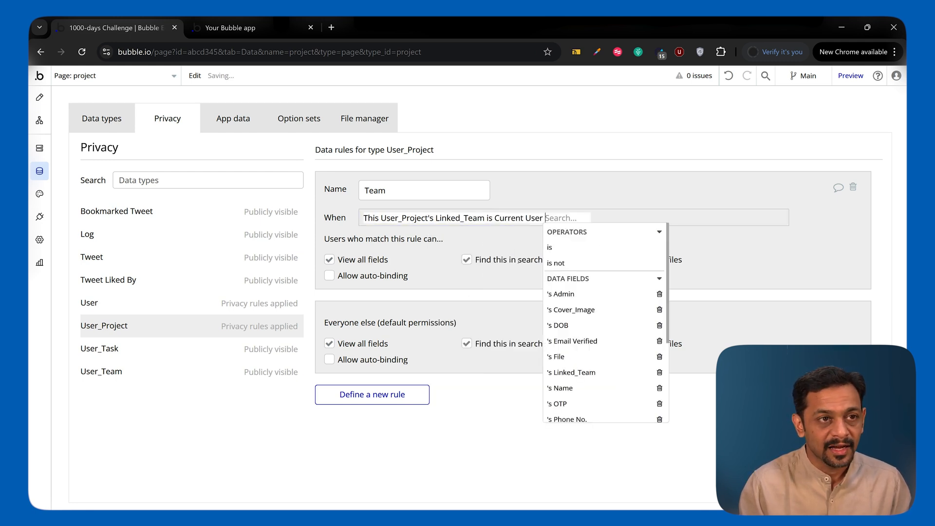
left_click(569, 373)
left_click(510, 238)
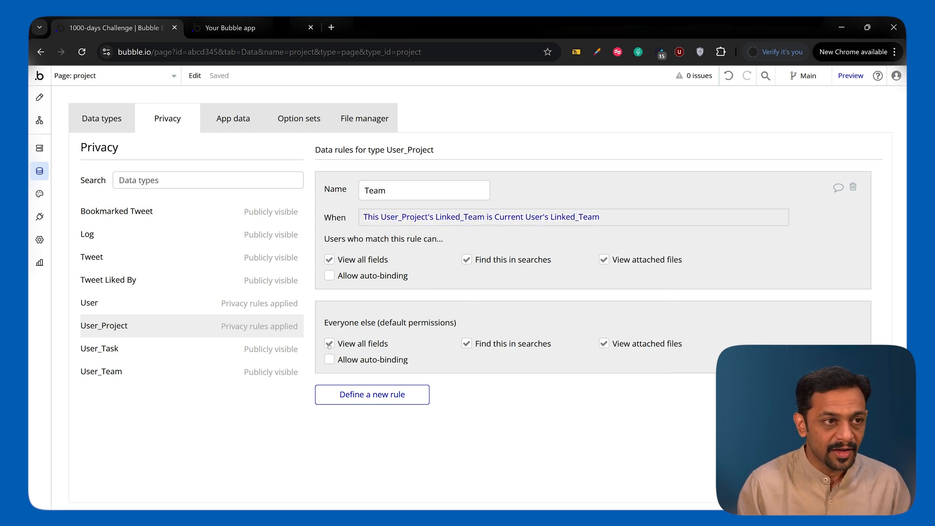
- Revoke everyone else's permissions on User_Project to view all fields, find it in searches and view attached files
left_click(329, 344)
left_click(329, 392)
left_click(466, 393)
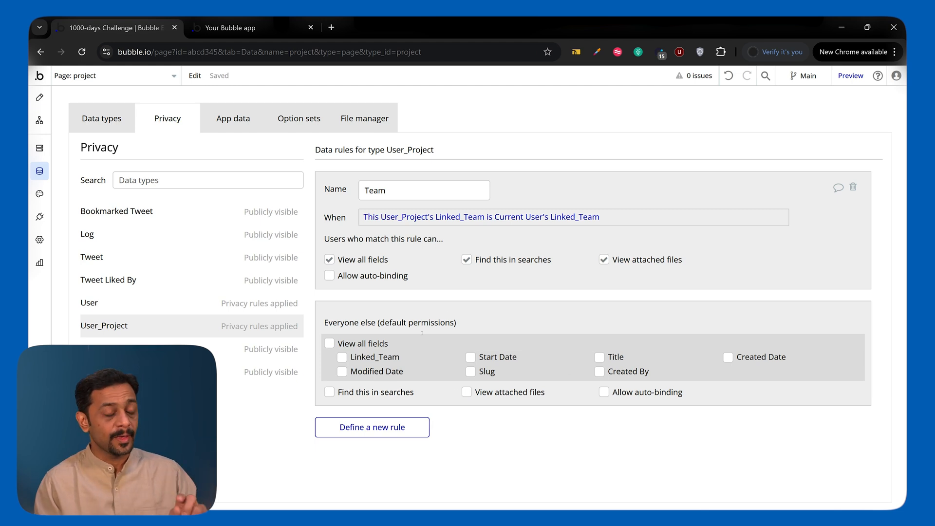
- Remove Email Verified, File, DOB, Cover_Image and Admin from the fields displayed in the All Users data view and save it
left_click(245, 126)
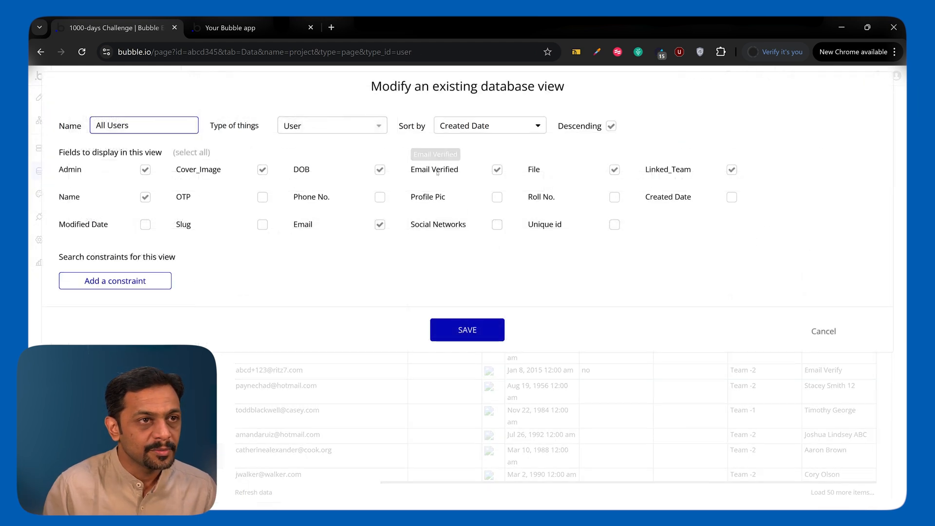
left_click(496, 170)
left_click(615, 170)
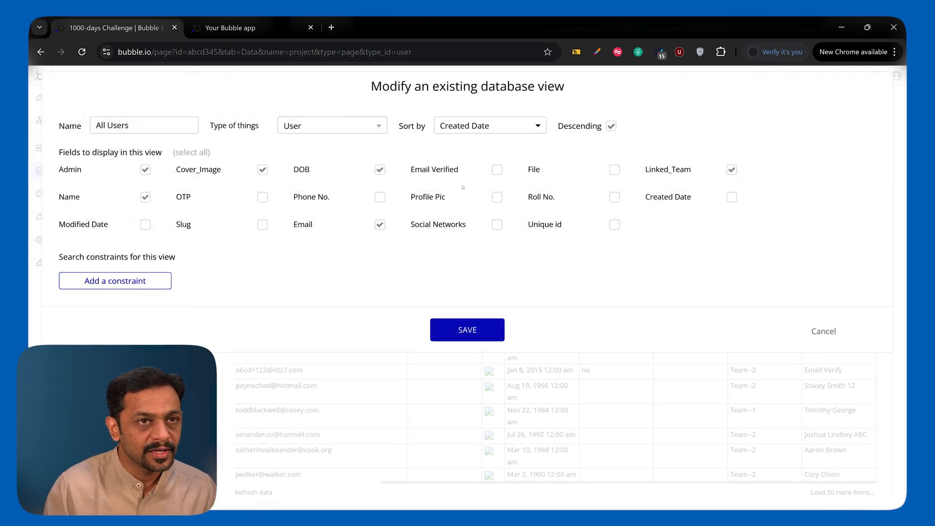
left_click(379, 169)
left_click(262, 170)
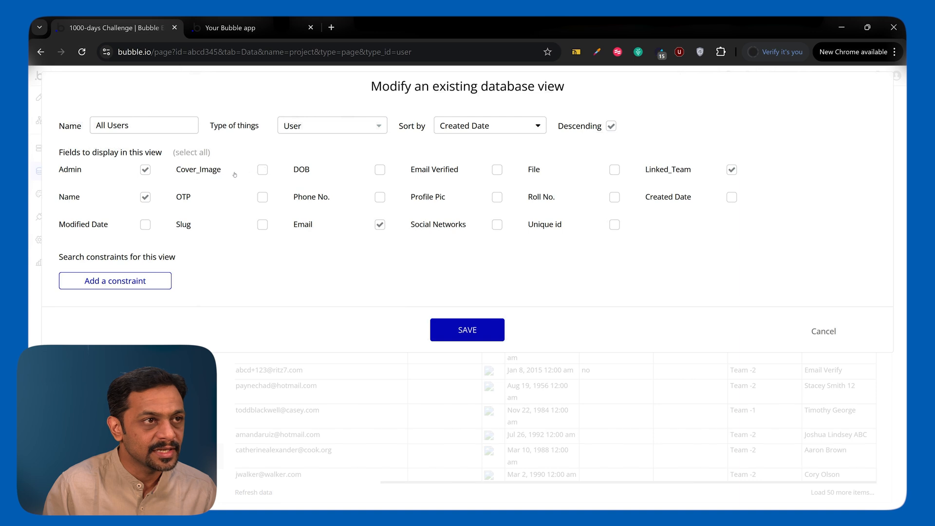
left_click(145, 169)
left_click(476, 331)
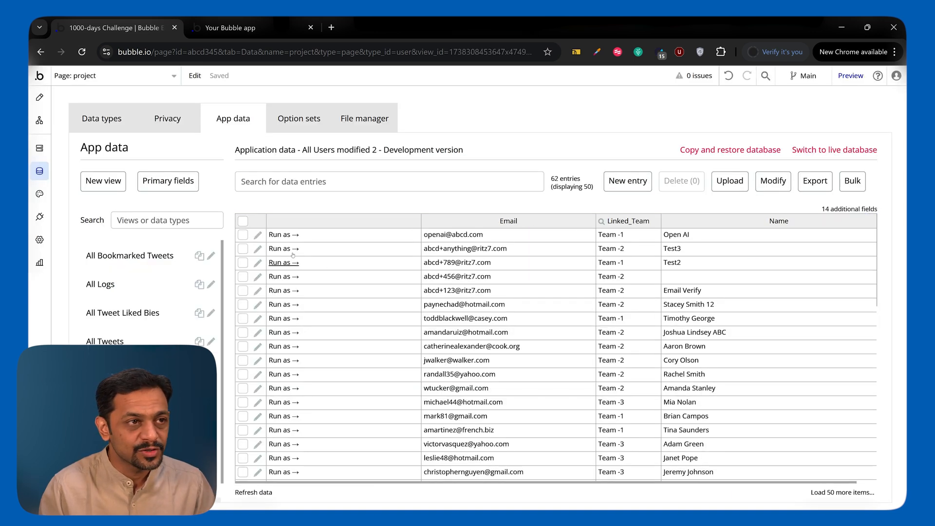
- Run the app as the first listed user, linked to Team -1, and page back and forth through the Projects list
left_click(283, 236)
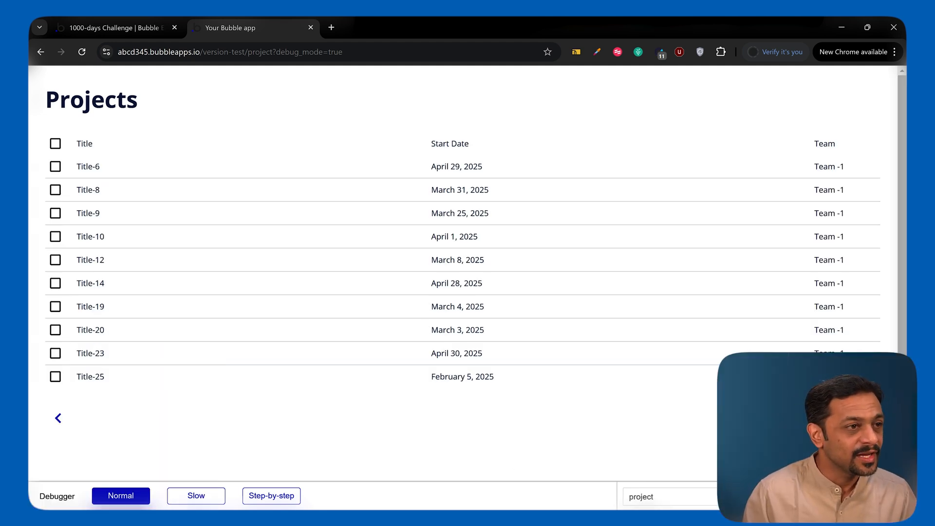
left_click(62, 419)
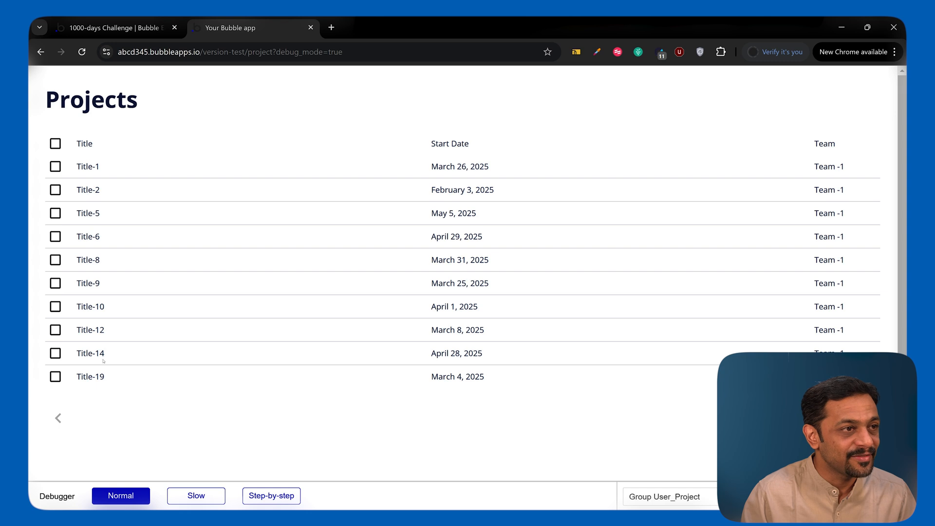
left_click(868, 418)
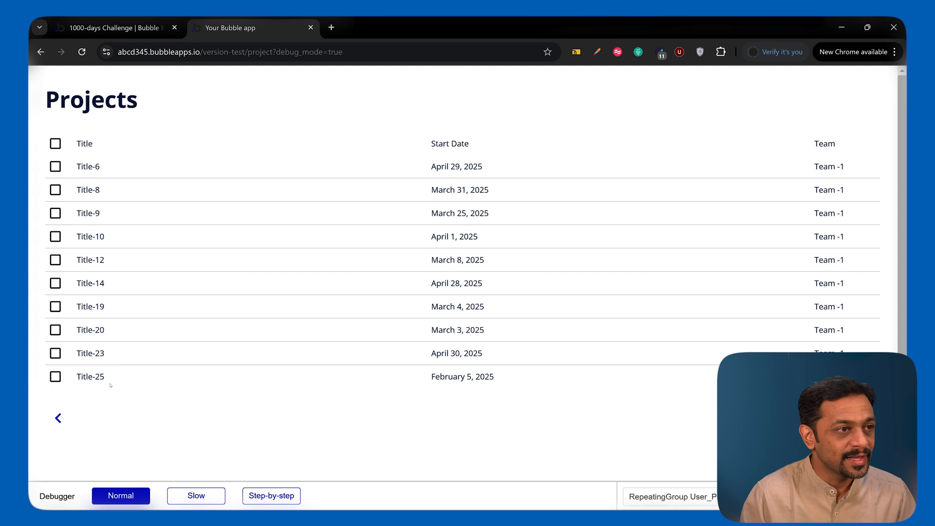
- Run the app as the second listed user, linked to Team -2, and as a Team -3 user, checking the Projects list for each
key("ctrl+shift+Tab")
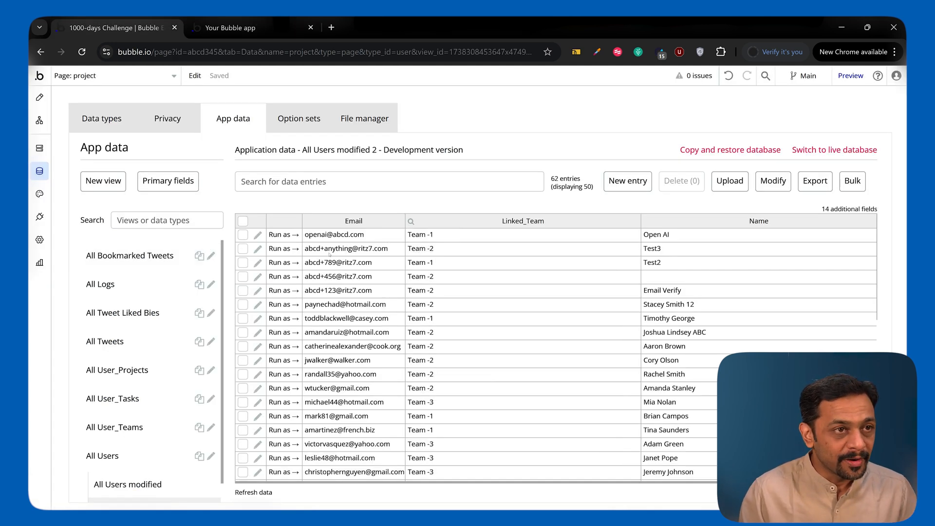
left_click(282, 249)
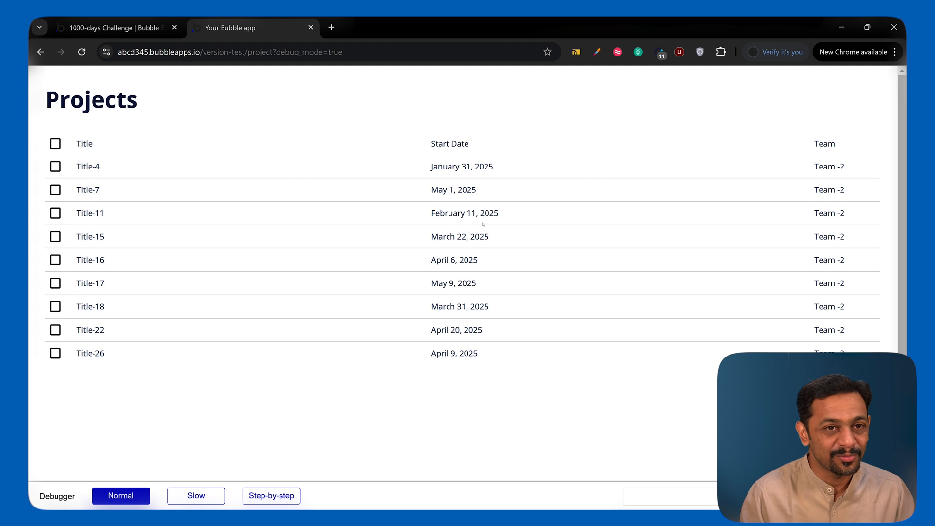
left_click(116, 28)
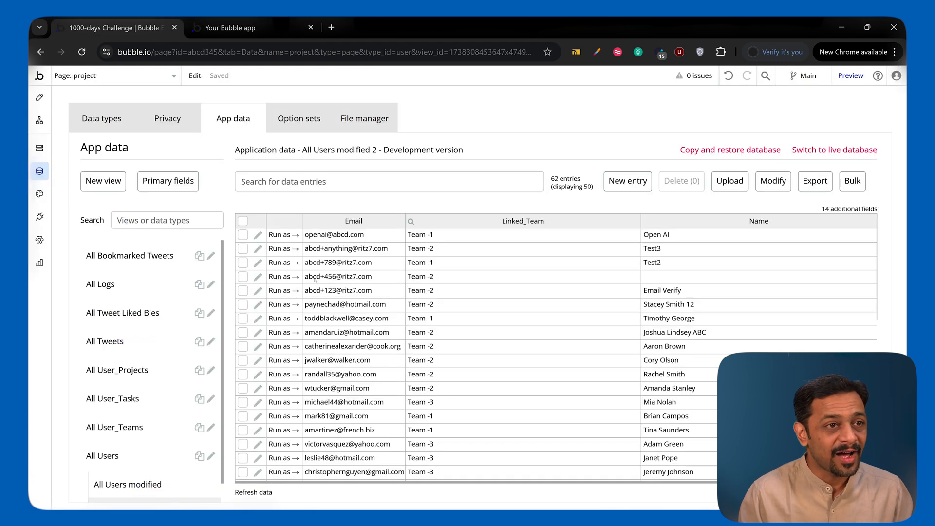
scroll(383, 346, "down", 2)
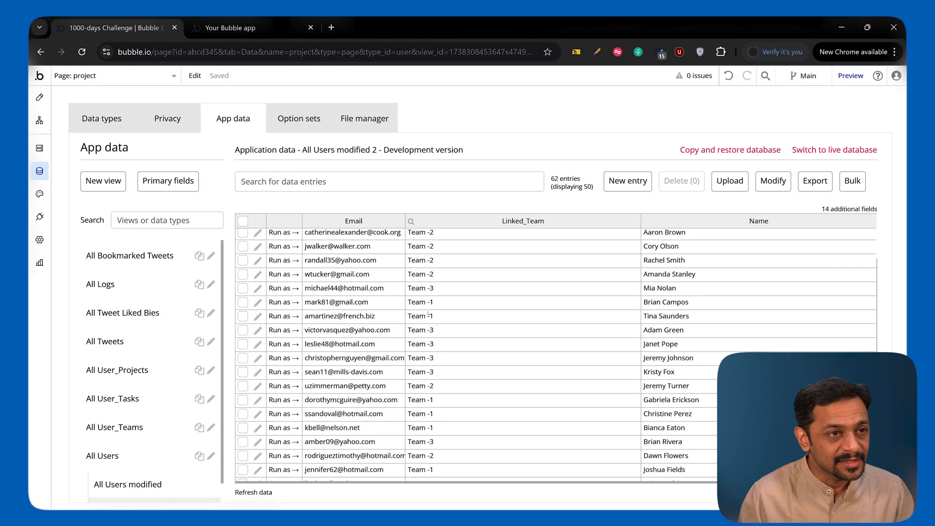
left_click(273, 287)
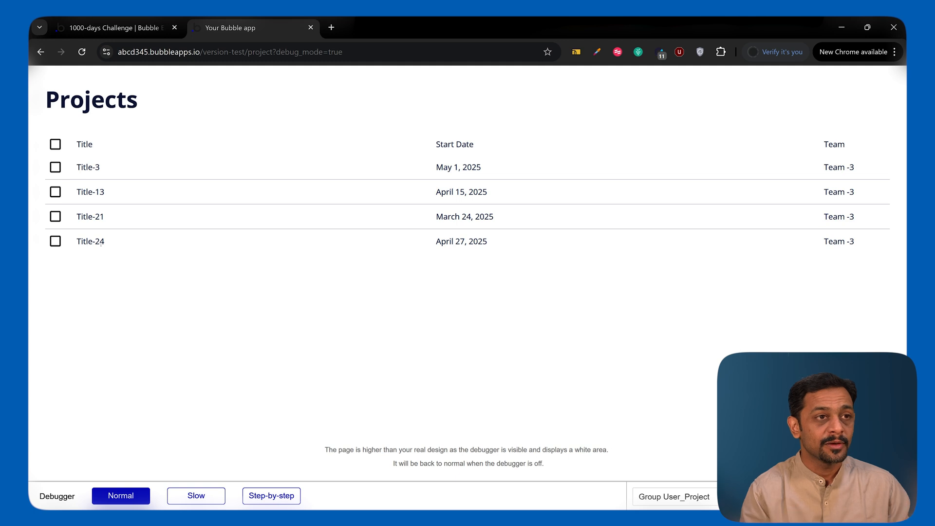
- Return to the Bubble editor and create a privacy rule named Team for the User_Task data type
left_click(115, 27)
left_click(40, 97)
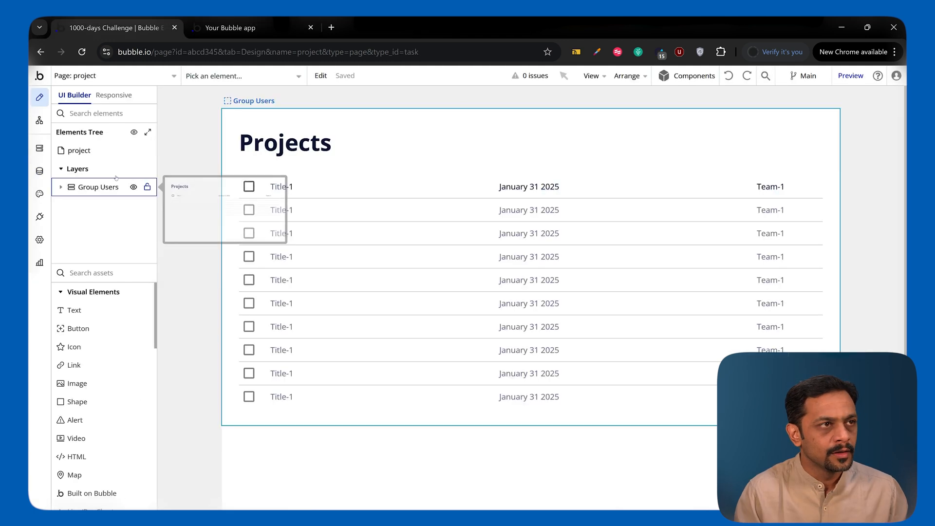
left_click(39, 171)
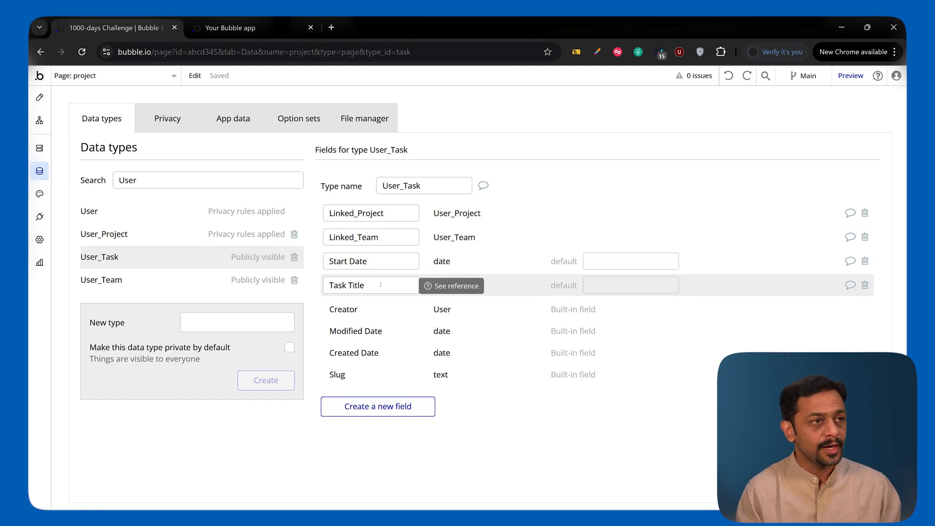
left_click(167, 119)
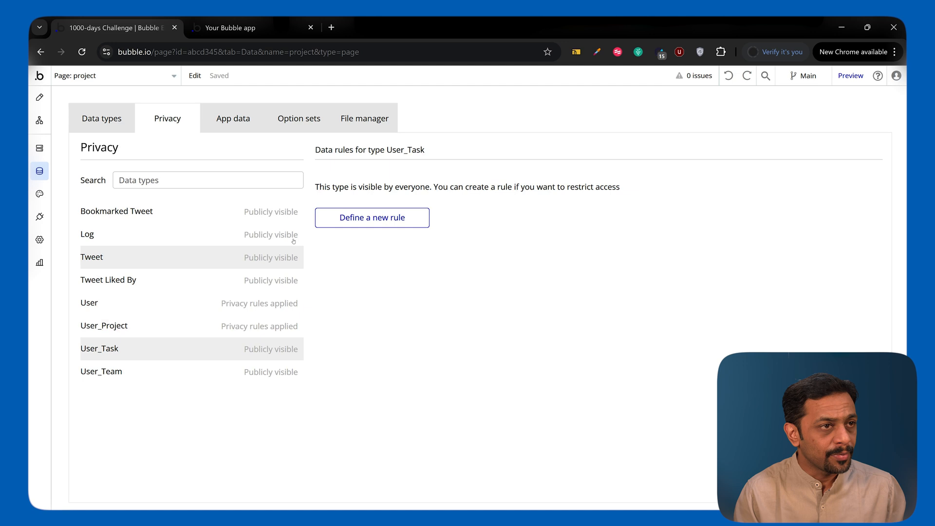
left_click(356, 215)
left_click(481, 150)
type("Team")
left_click(458, 187)
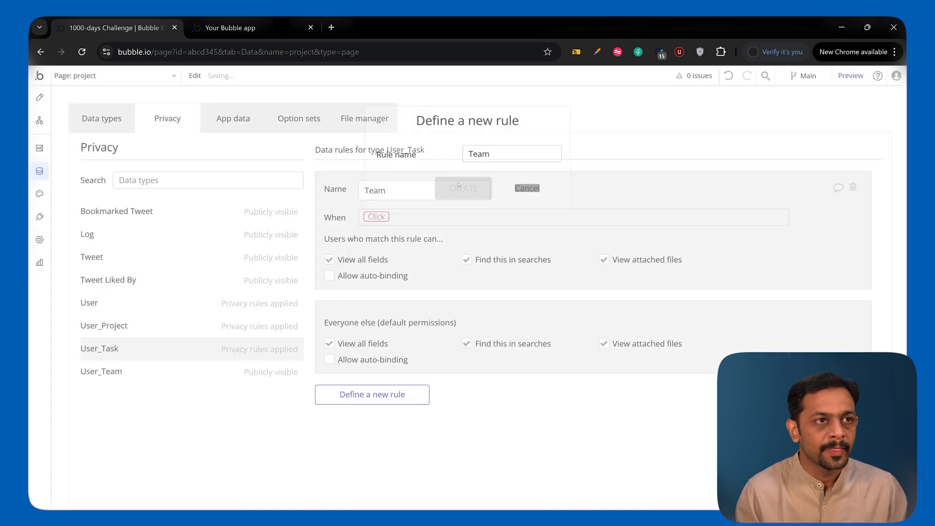
- Set the User_Task Team rule's condition to This User_Task's Linked_Team is Current User's Linked_Team
left_click(376, 216)
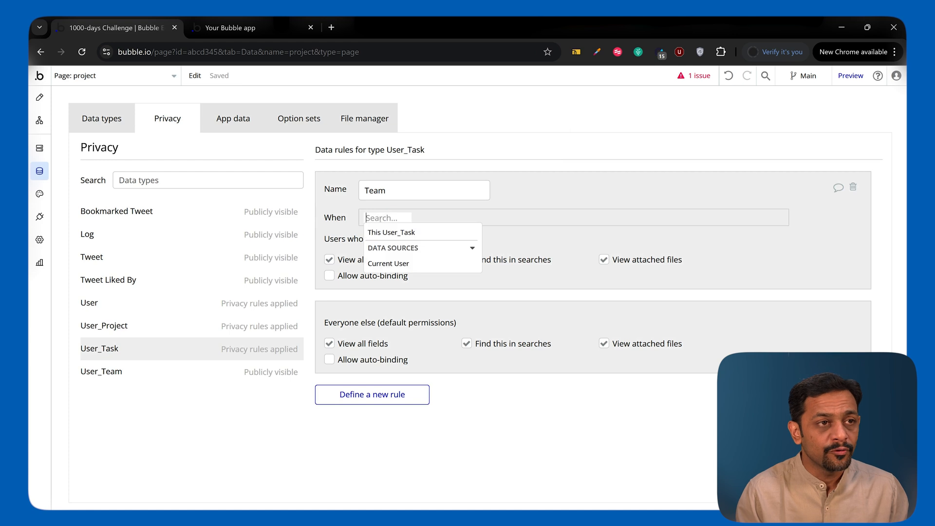
left_click(389, 229)
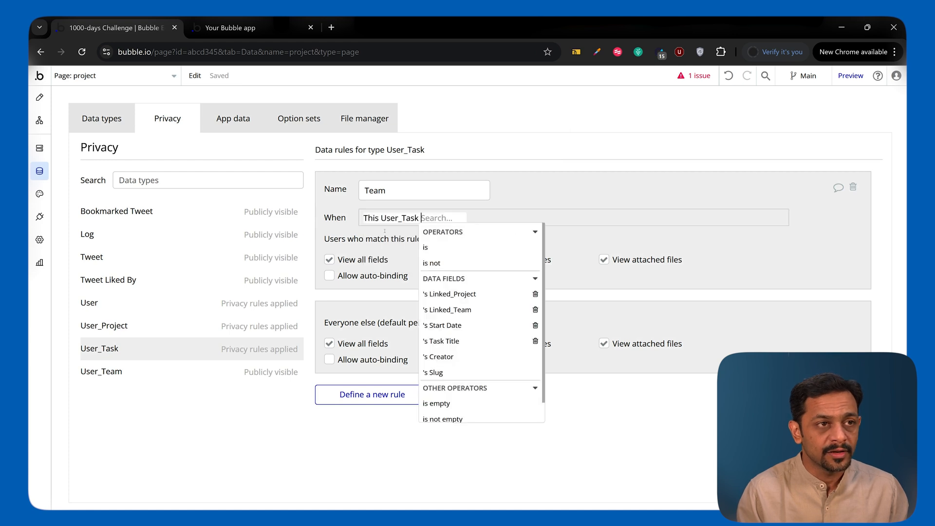
left_click(448, 310)
left_click(484, 247)
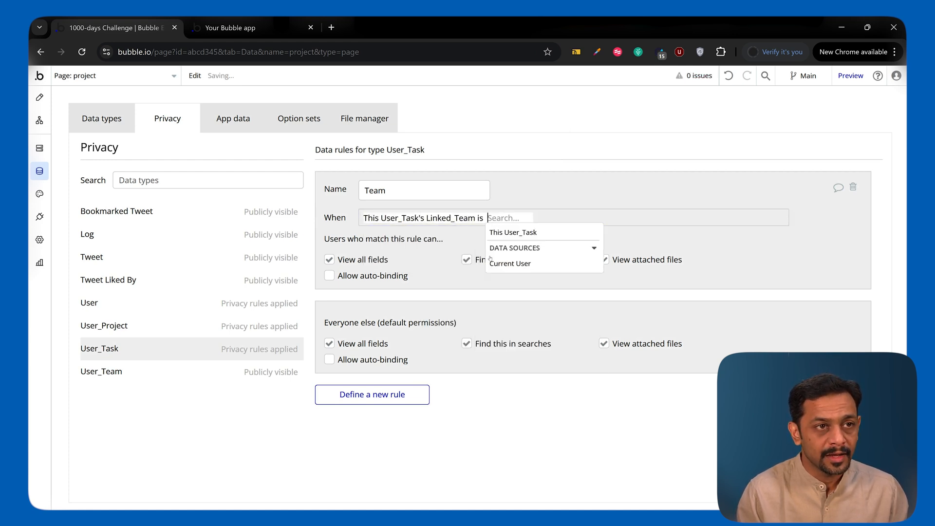
left_click(511, 263)
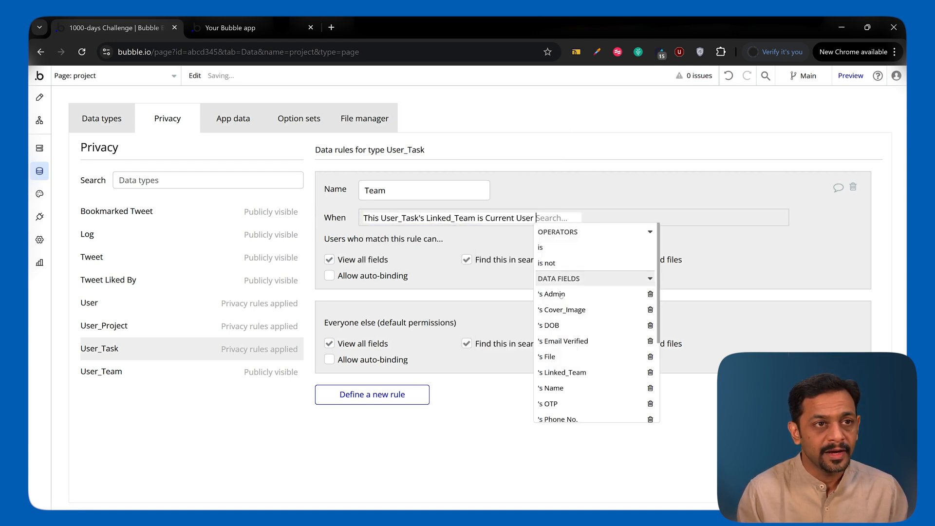
left_click(558, 372)
left_click(395, 257)
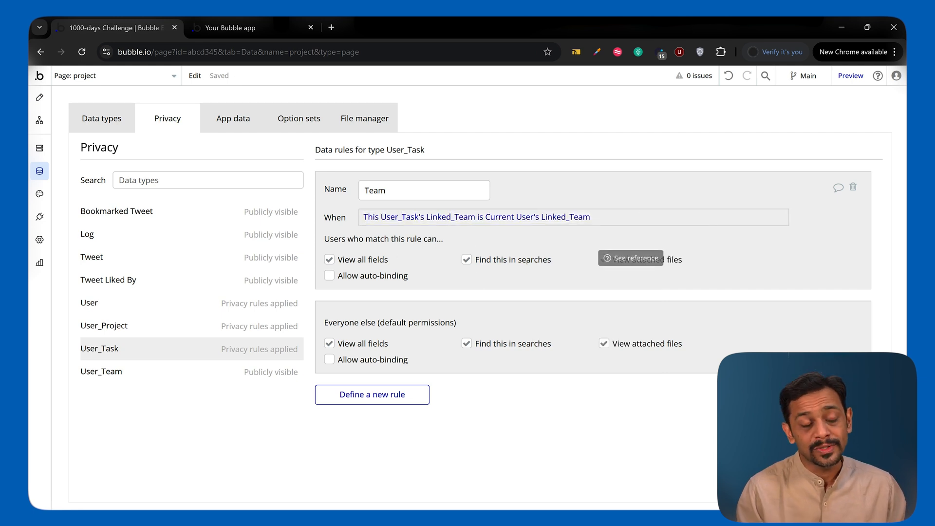
- Remove the View all fields and Find this in searches permissions from everyone else for the User_Task data type
left_click(330, 343)
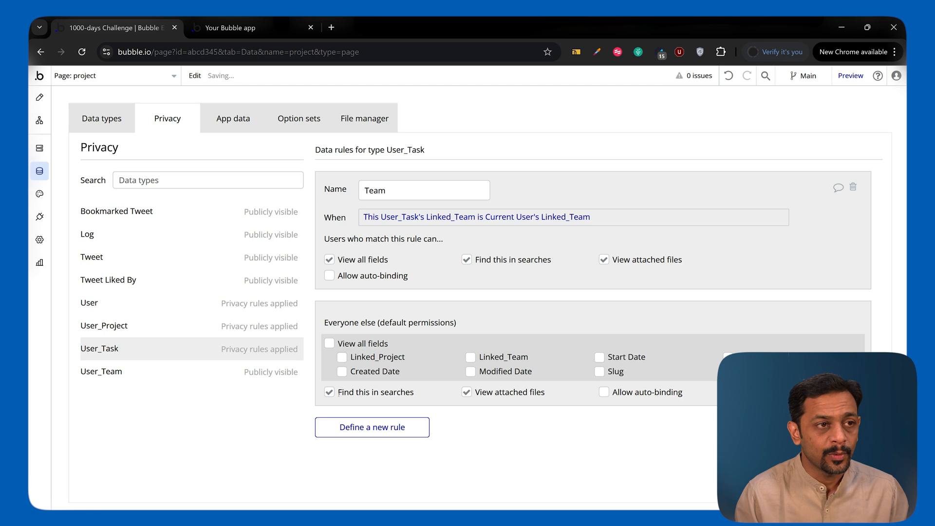
left_click(336, 394)
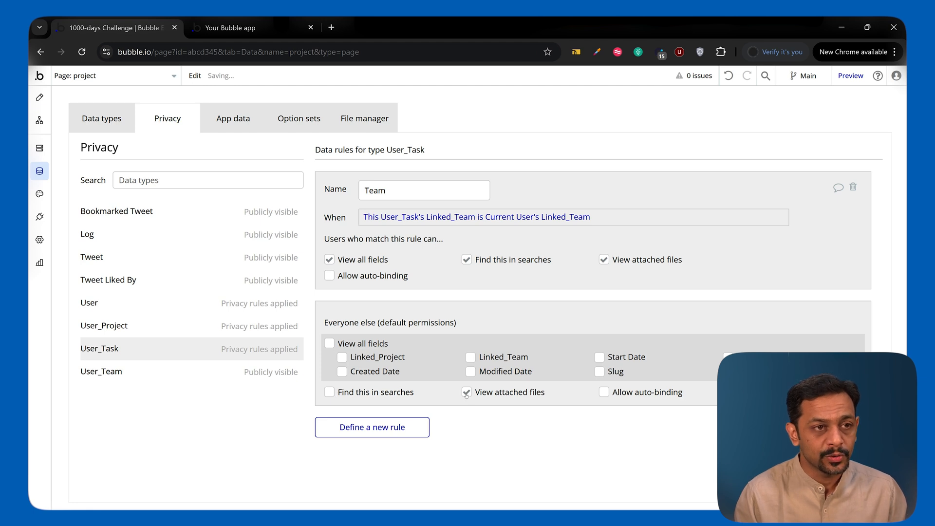
- Look over the All User_Tasks records in the app data and open the tasks page for editing
left_click(232, 120)
left_click(112, 398)
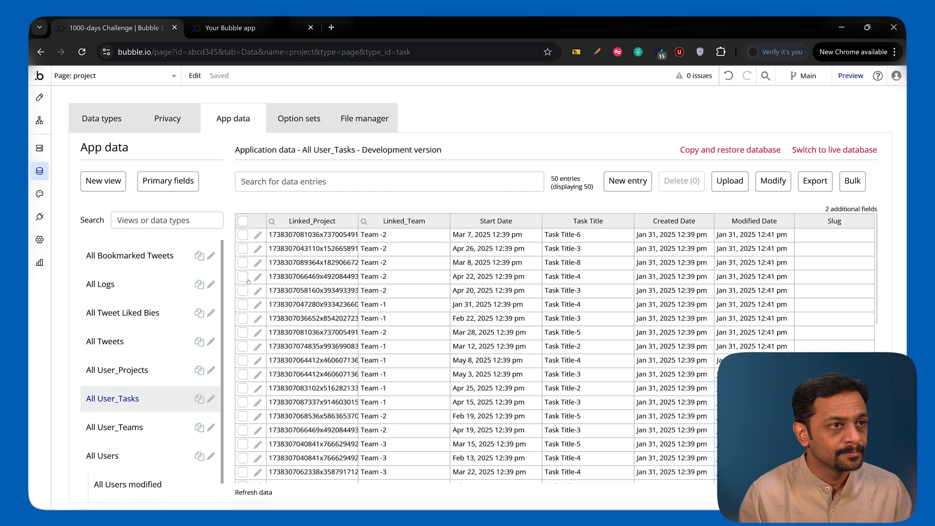
left_click(98, 76)
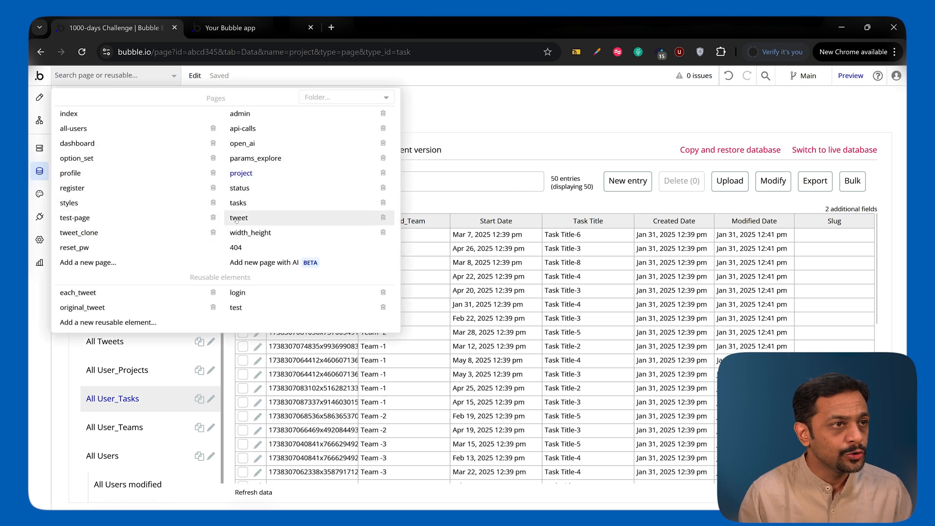
left_click(243, 204)
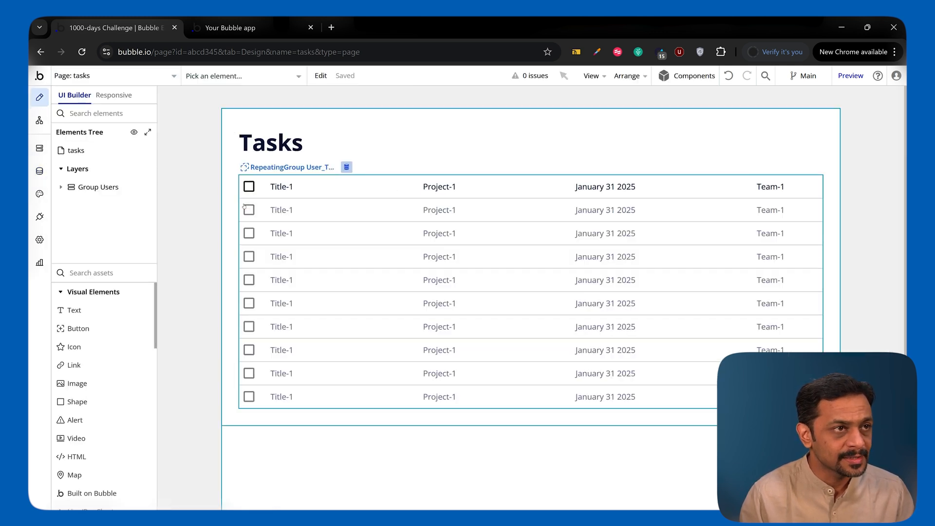
- From the All Users modified 2 data view, run the app as the first listed user, linked to Team -1, and page forward through the Tasks list
left_click(40, 171)
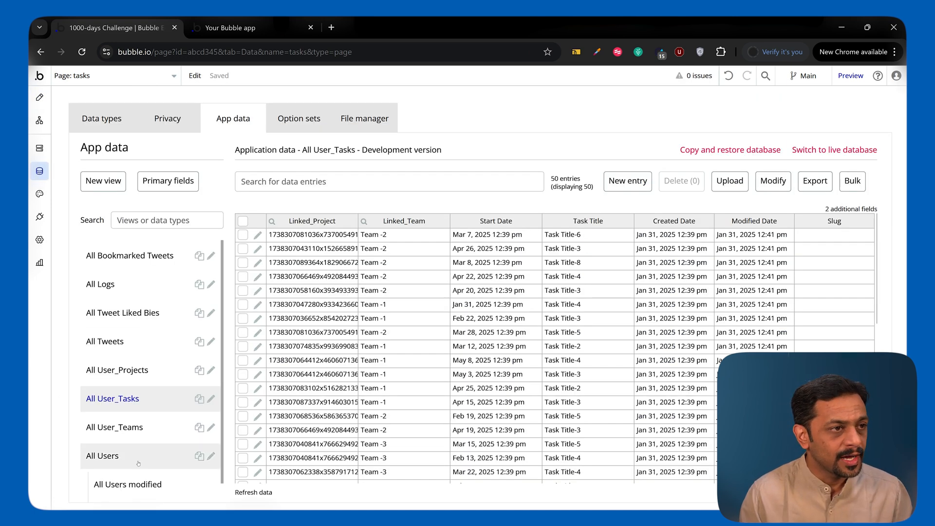
left_click(122, 457)
left_click(124, 484)
left_click(124, 482)
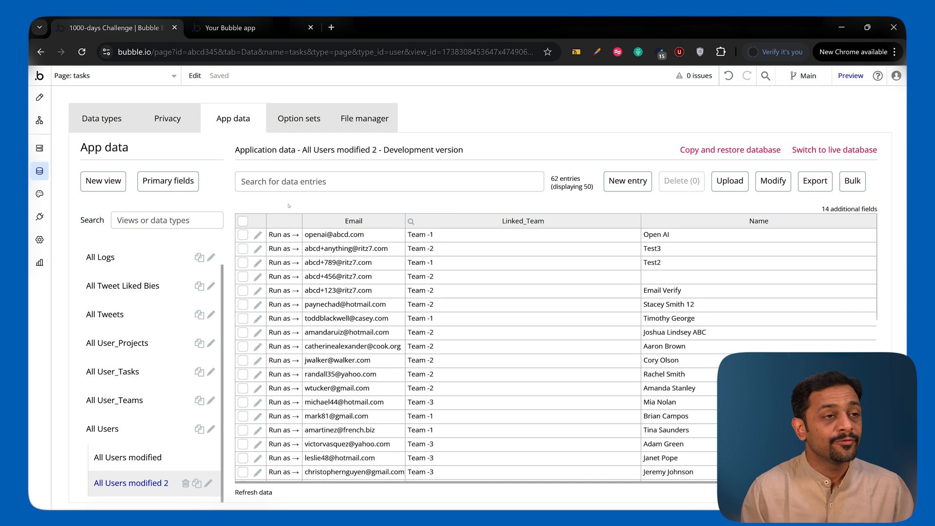
left_click(280, 235)
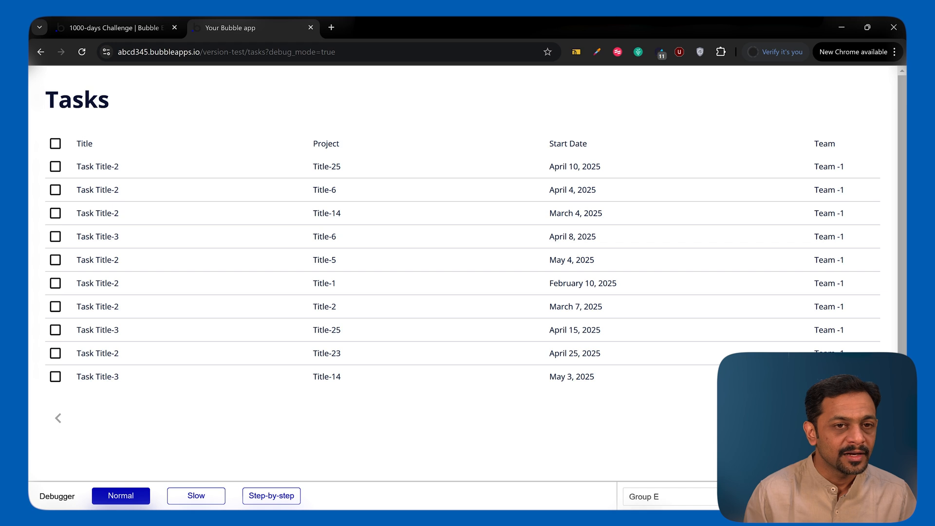
left_click(867, 417)
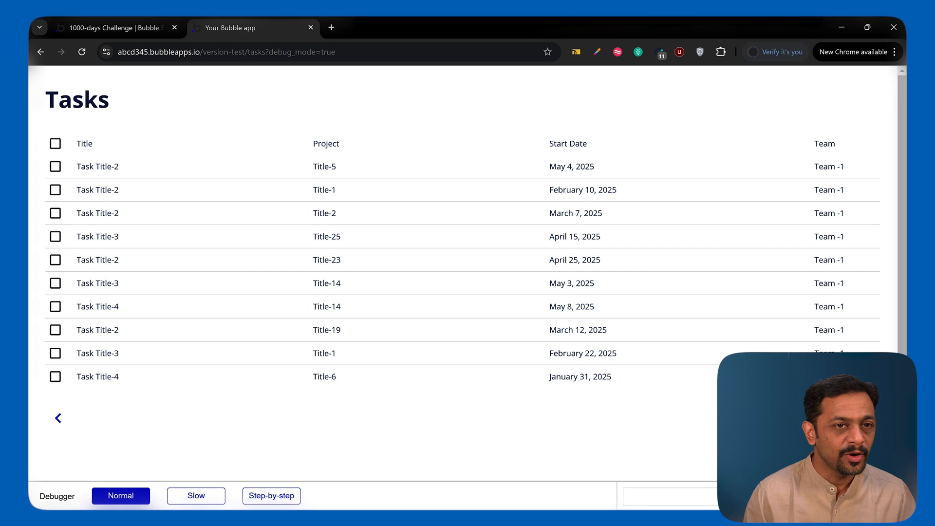
- Return to the user records, run the app as a Team -2 user, and page forward through the Tasks list
left_click(112, 27)
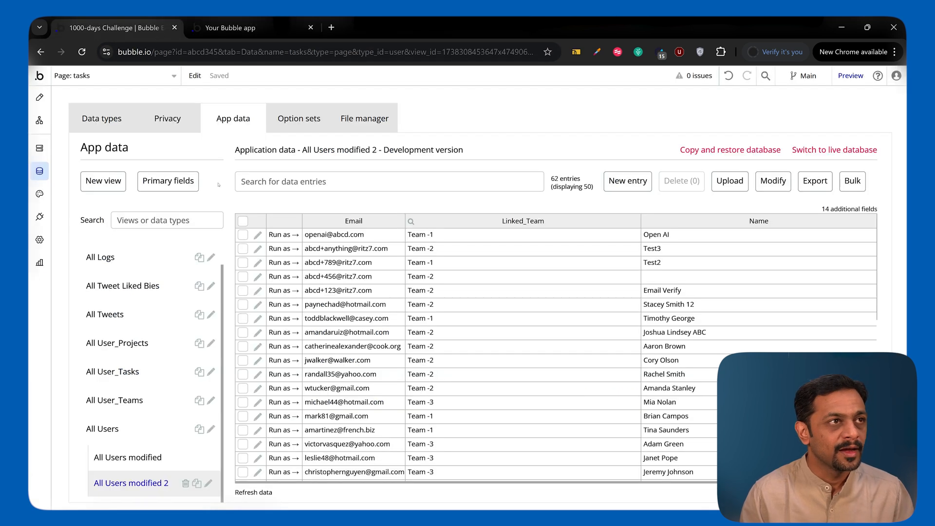
key("ctrl+Tab")
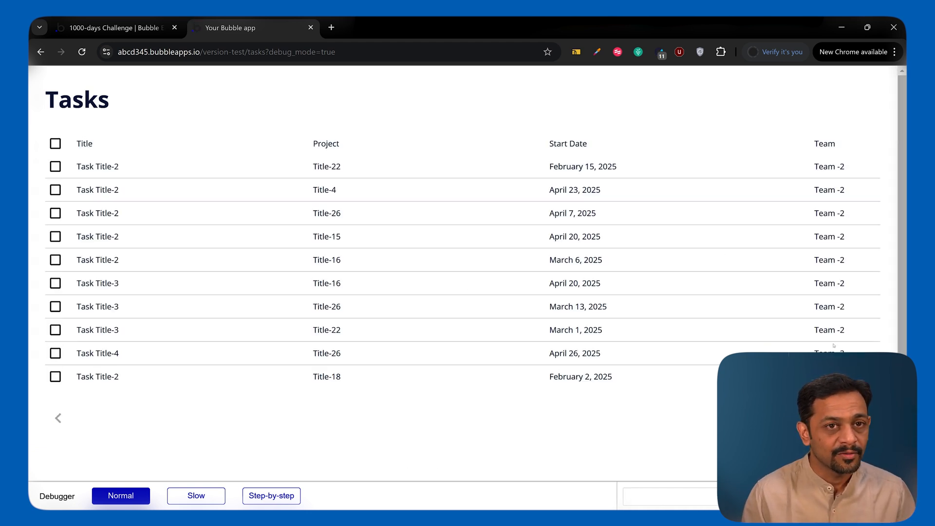
left_click(867, 418)
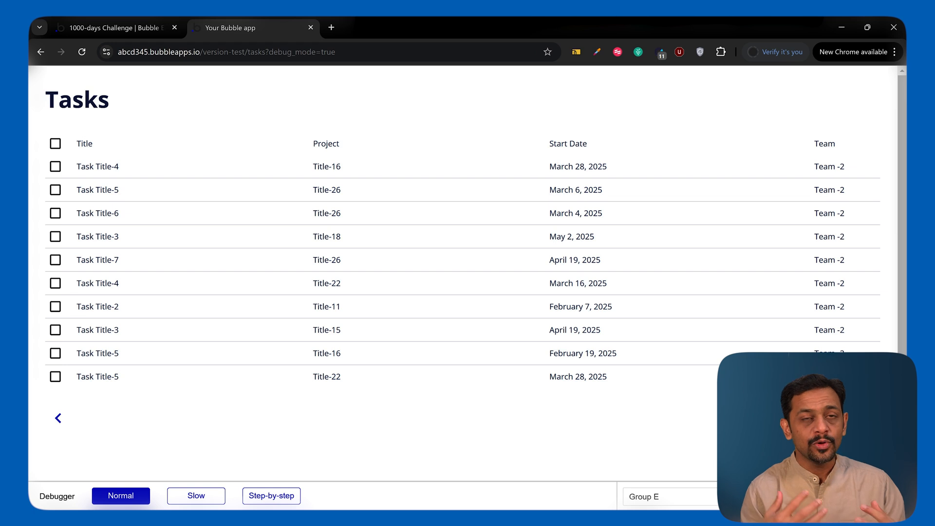